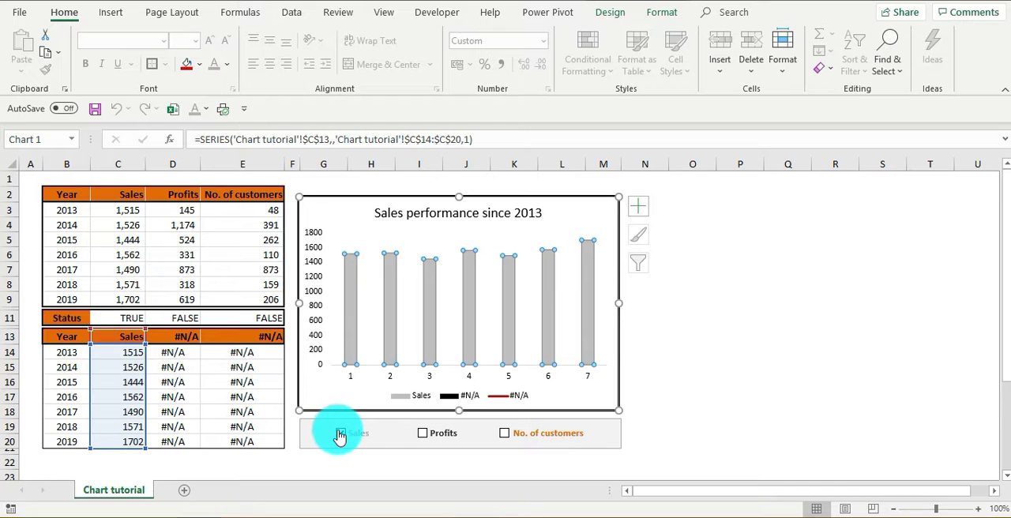
- Delete the 'Sales performance since 2013' chart from the worksheet
left_click(662, 425)
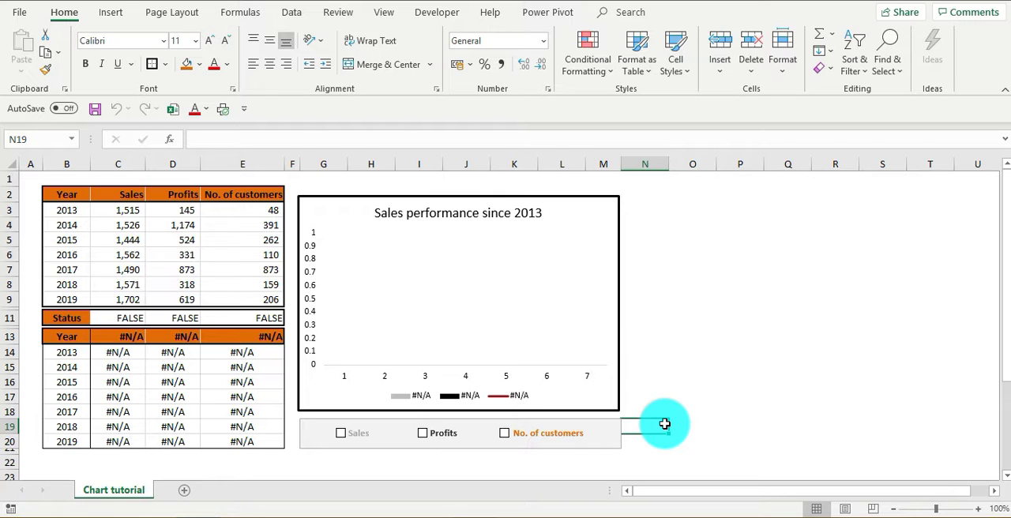
left_click(602, 210)
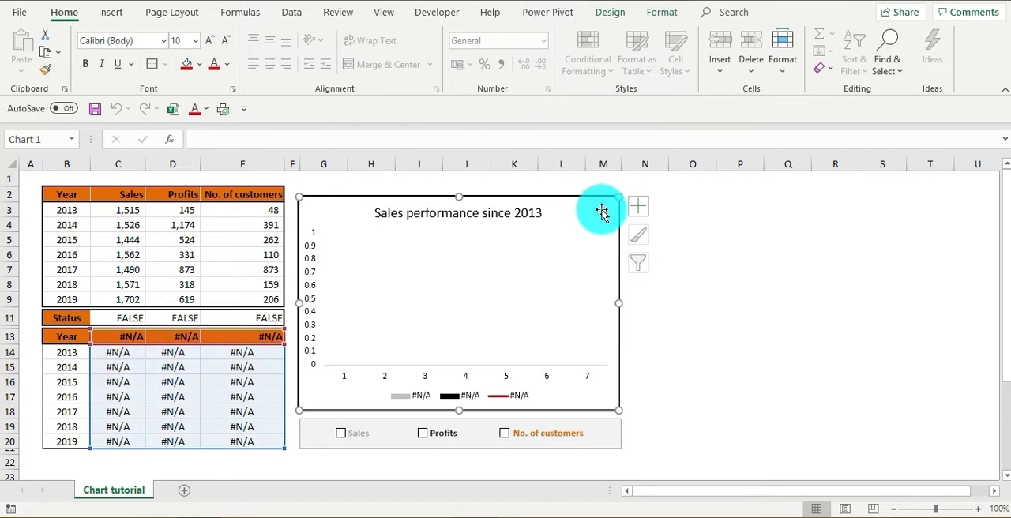
key("Delete")
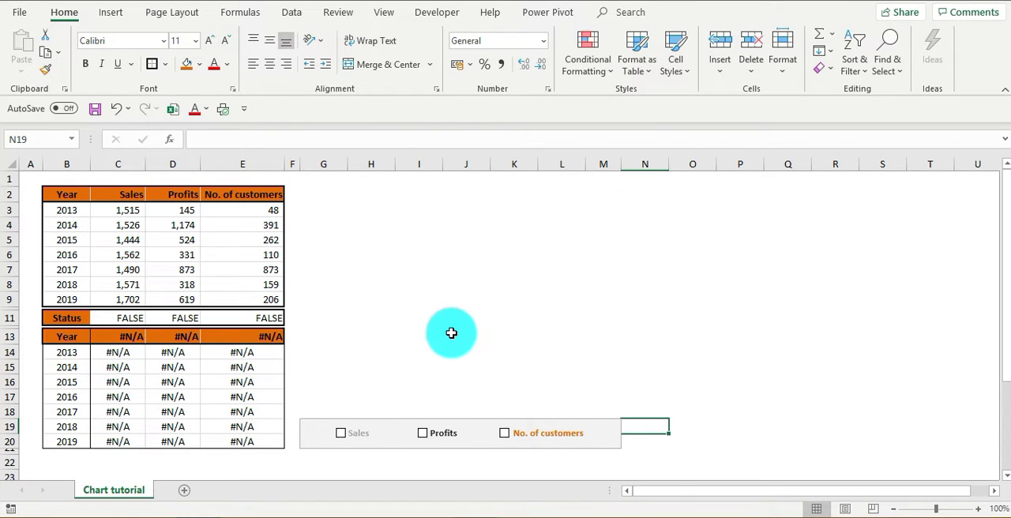
- Cut the three check boxes beside the Sales, Profits and No. of customers labels out of the grey box
right_click(342, 439)
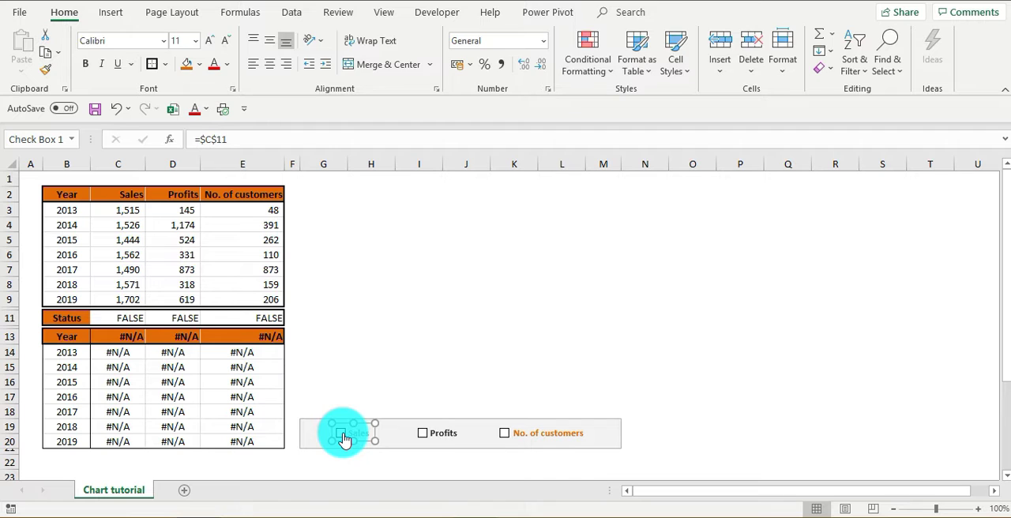
left_click(402, 297)
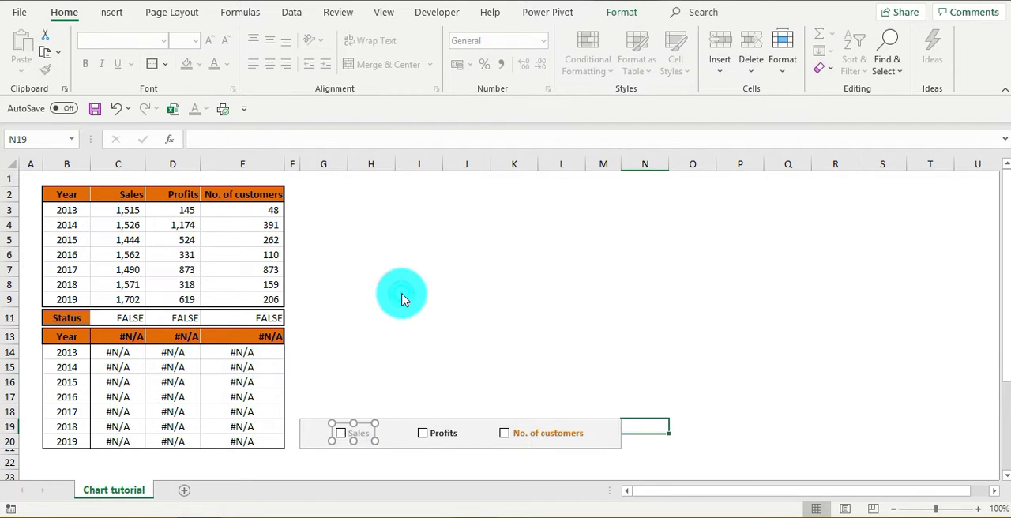
right_click(424, 437)
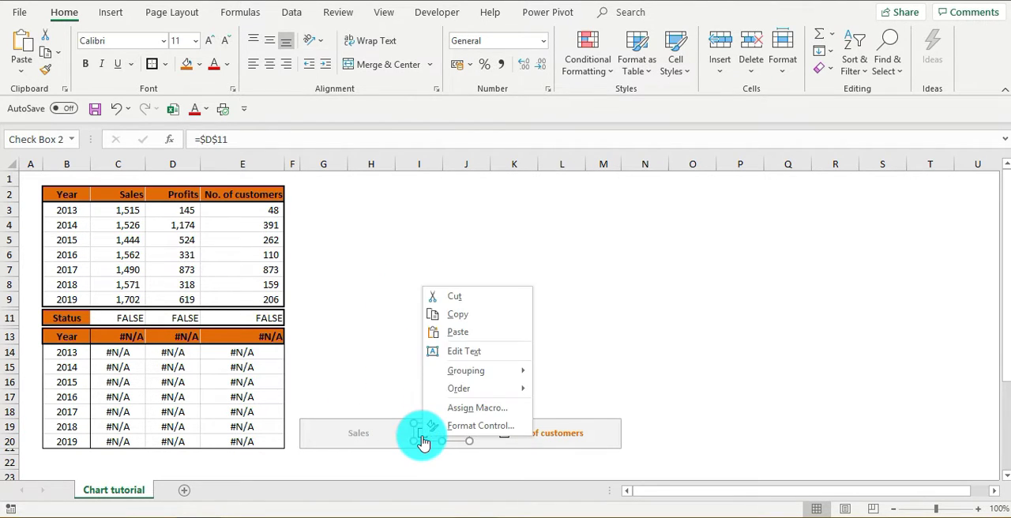
left_click(463, 301)
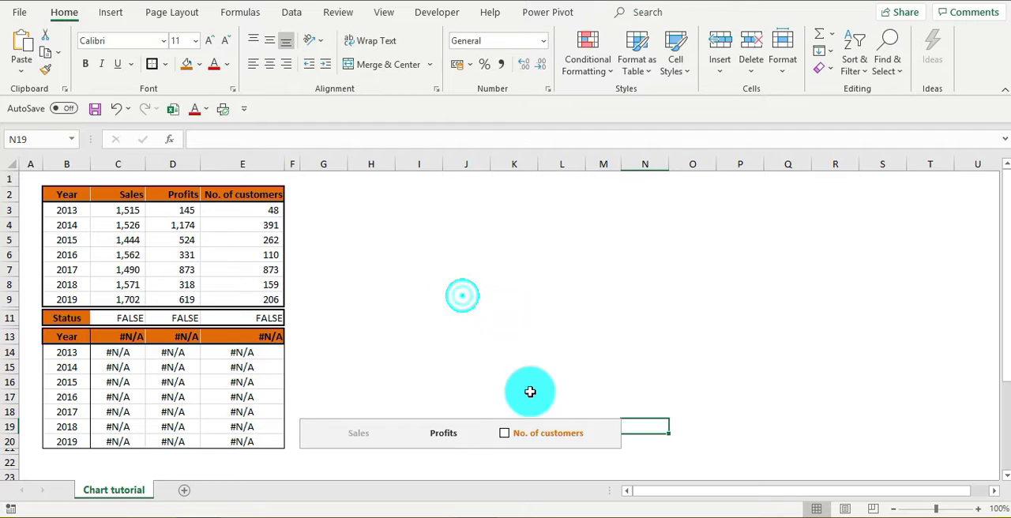
right_click(512, 434)
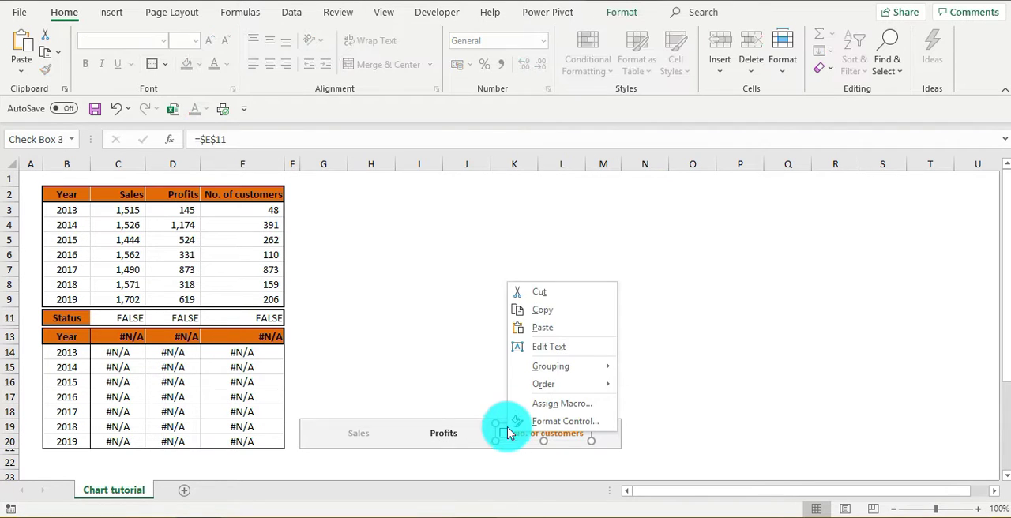
left_click(542, 292)
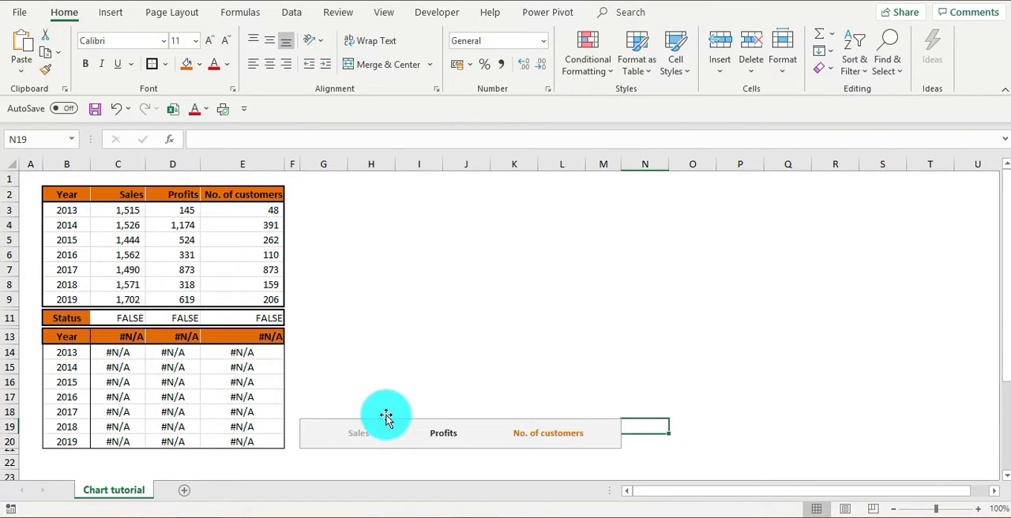
- Delete the Sales, Profits and No. of customers text boxes from the grey box
left_click(366, 433)
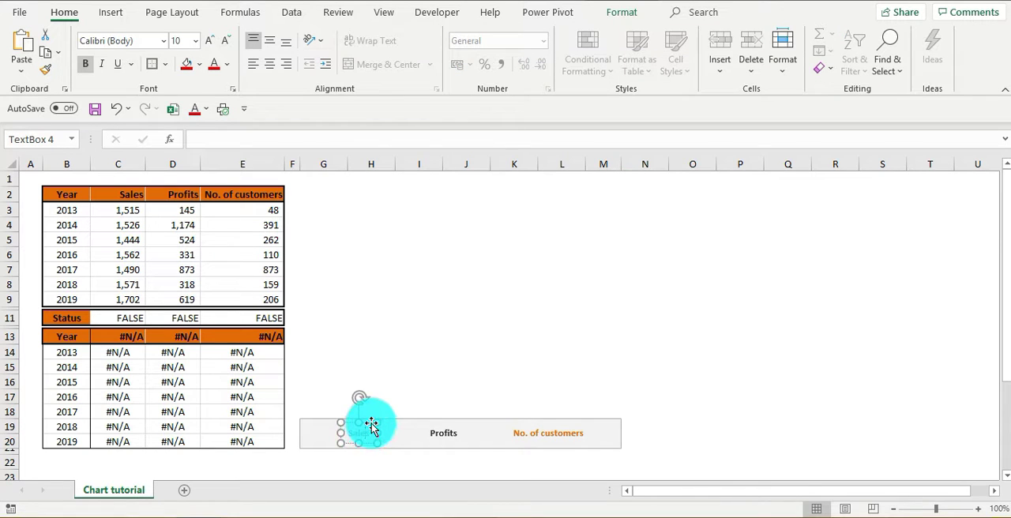
key("Delete")
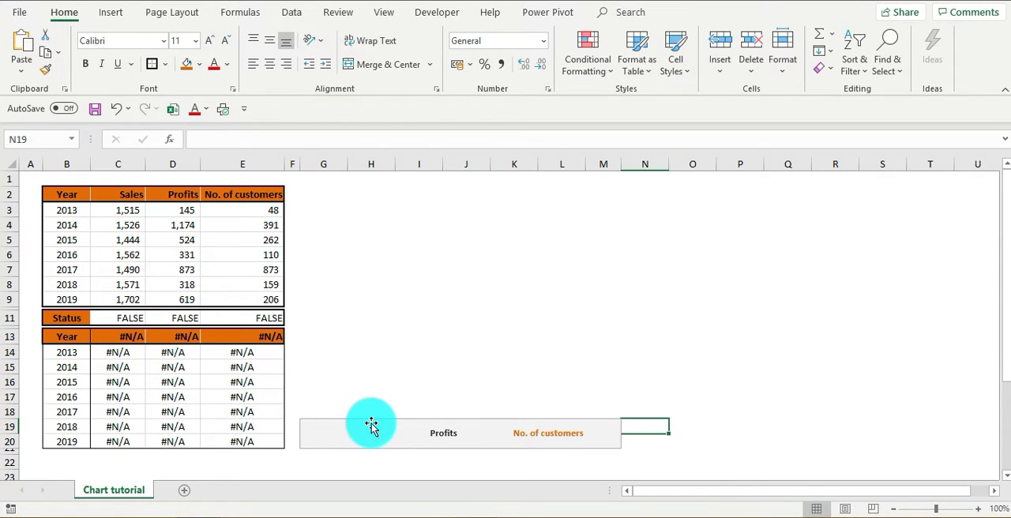
left_click(445, 426)
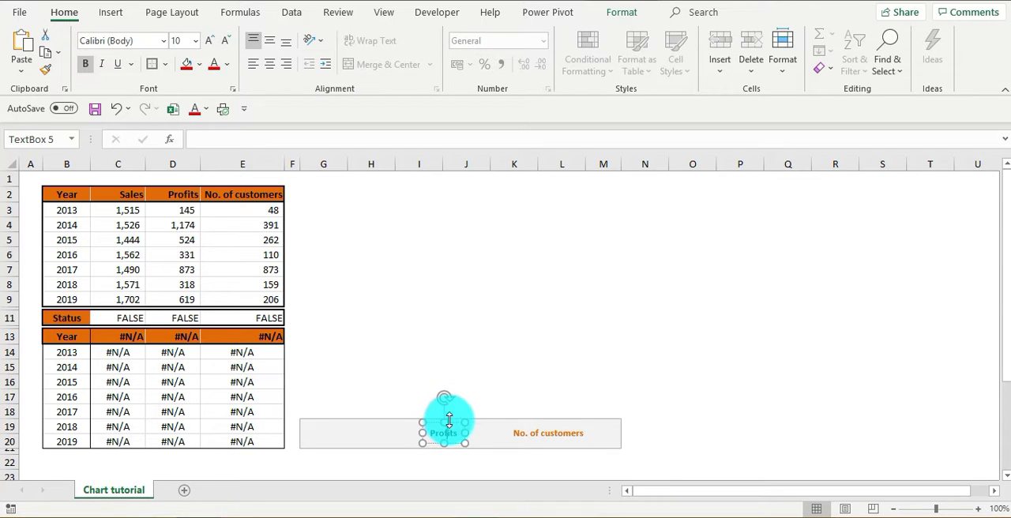
key("Delete")
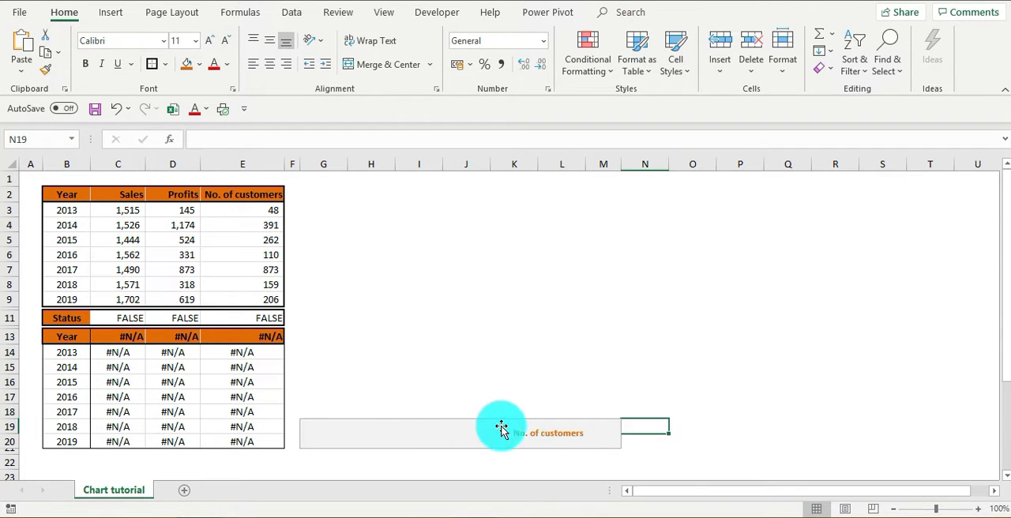
left_click(543, 426)
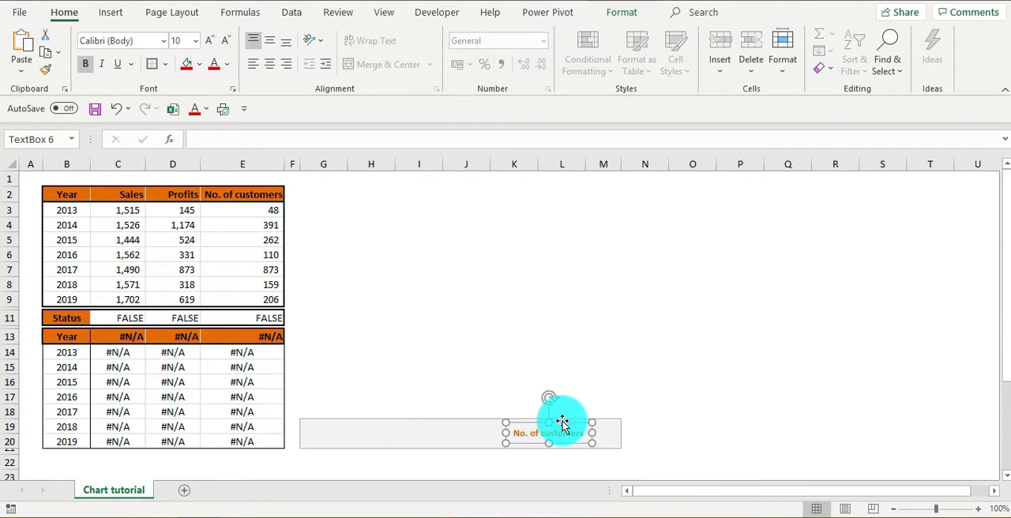
key("Delete")
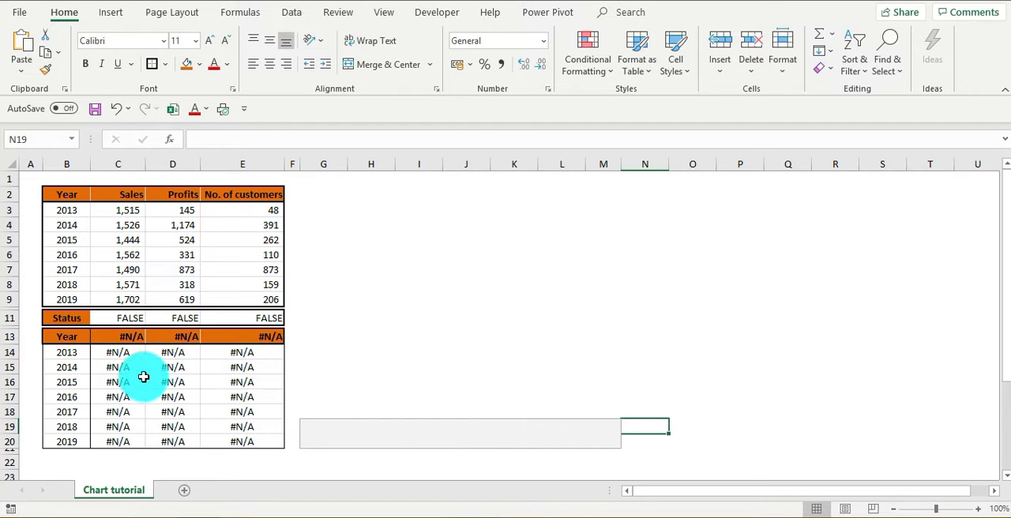
- Clear the formulas in C14:E20 of the lower yearly table
left_click(120, 353)
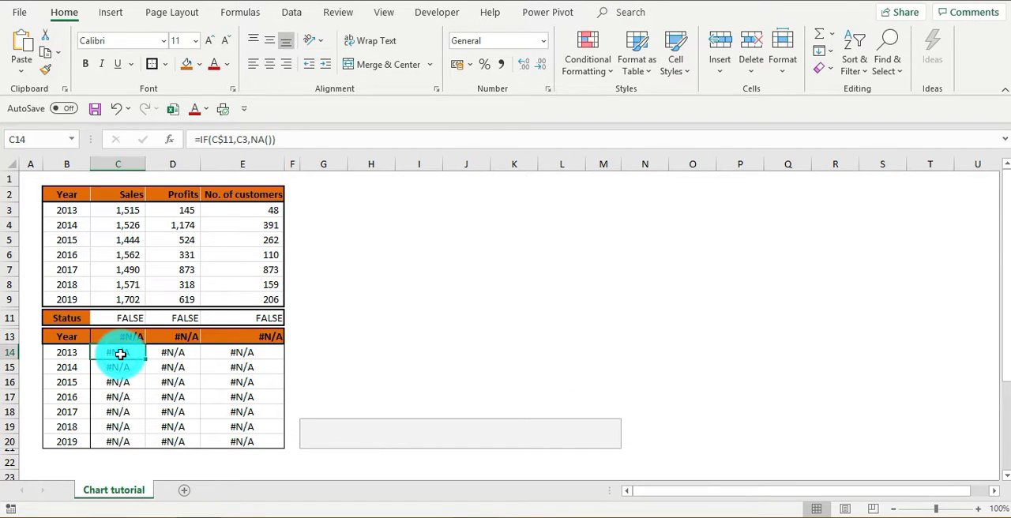
key("shift+Right")
key("shift+Right")
key("shift+Down")
key("shift+Down")
key("shift+Down")
key("shift+Down")
key("shift+Down")
key("shift+Down")
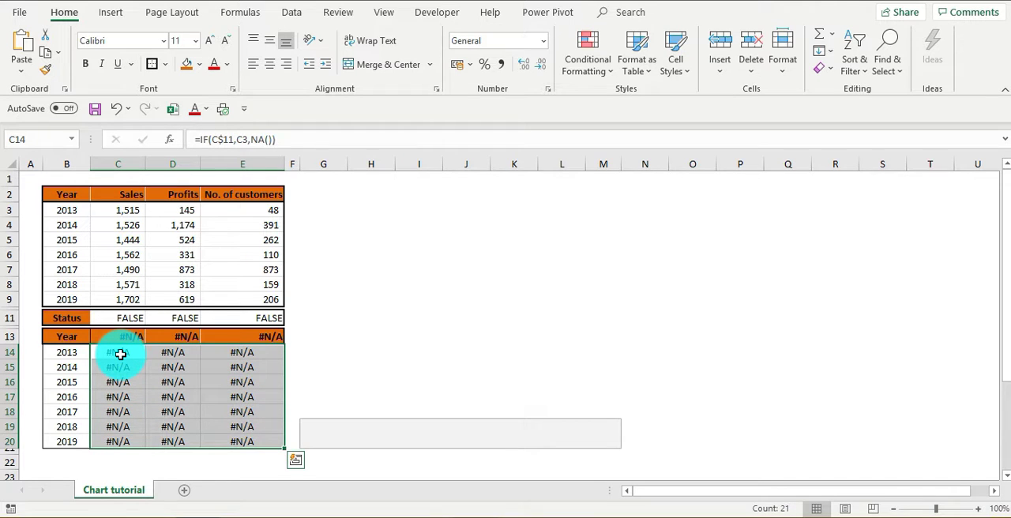
key("Delete")
- Clear the Status row values in C11:E11
key("Up")
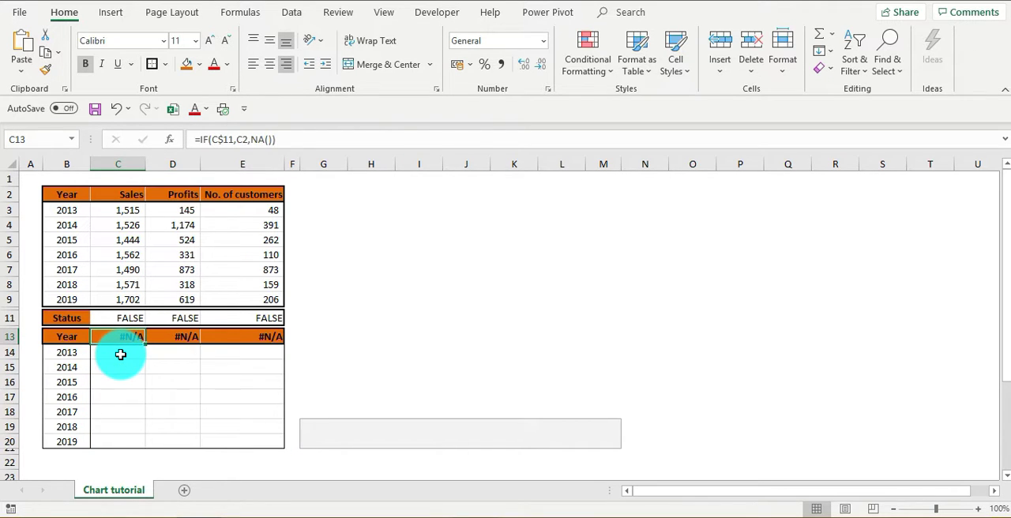
key("Down")
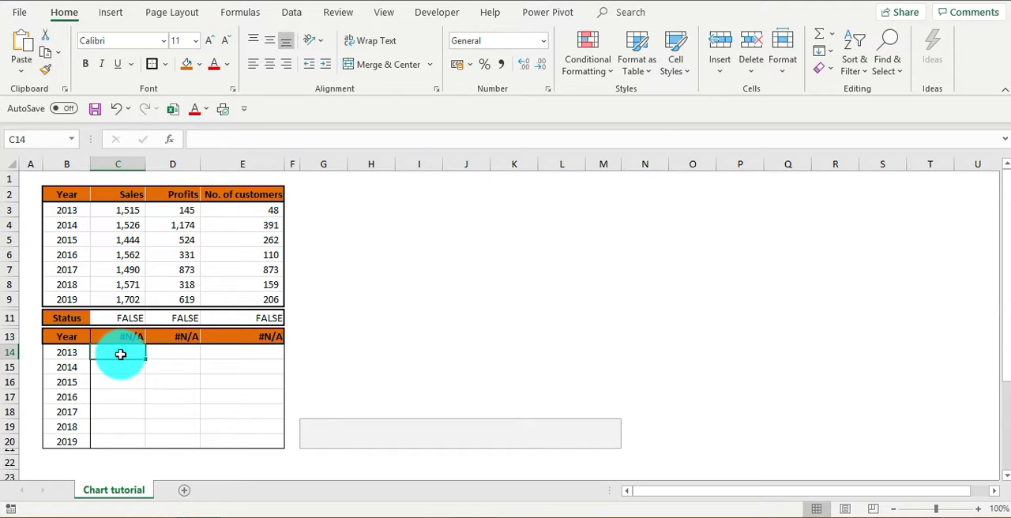
key("Up")
key("Up")
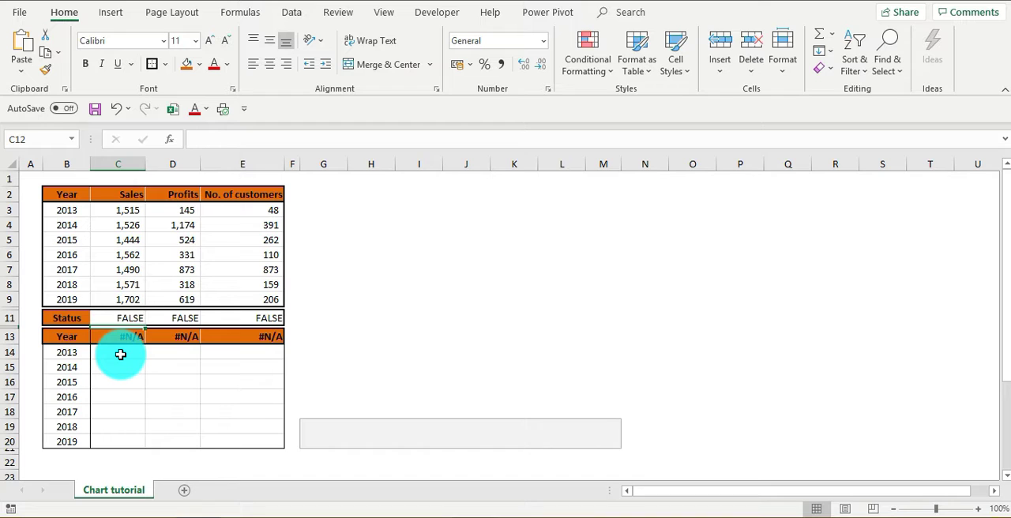
key("Up")
key("shift+Right")
key("shift+Right")
key("Delete")
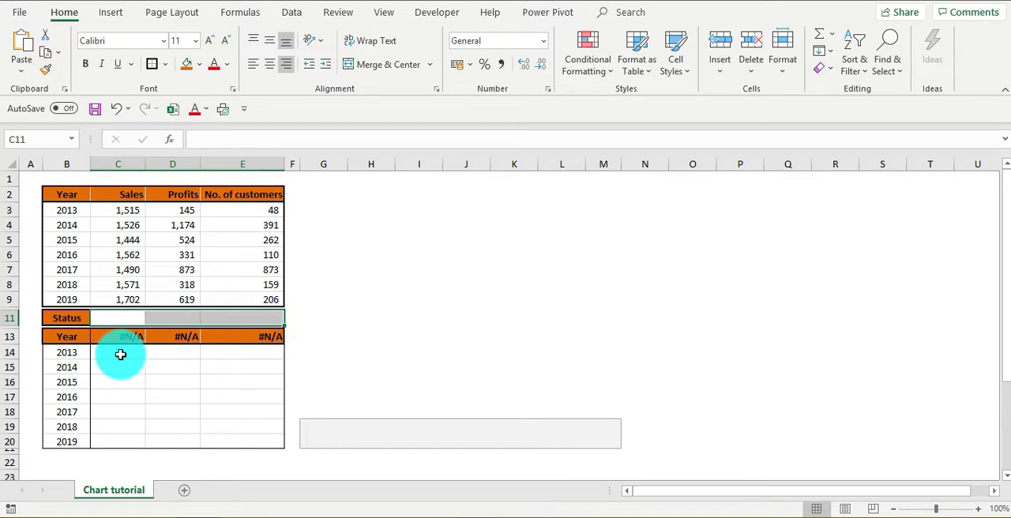
left_click(323, 340)
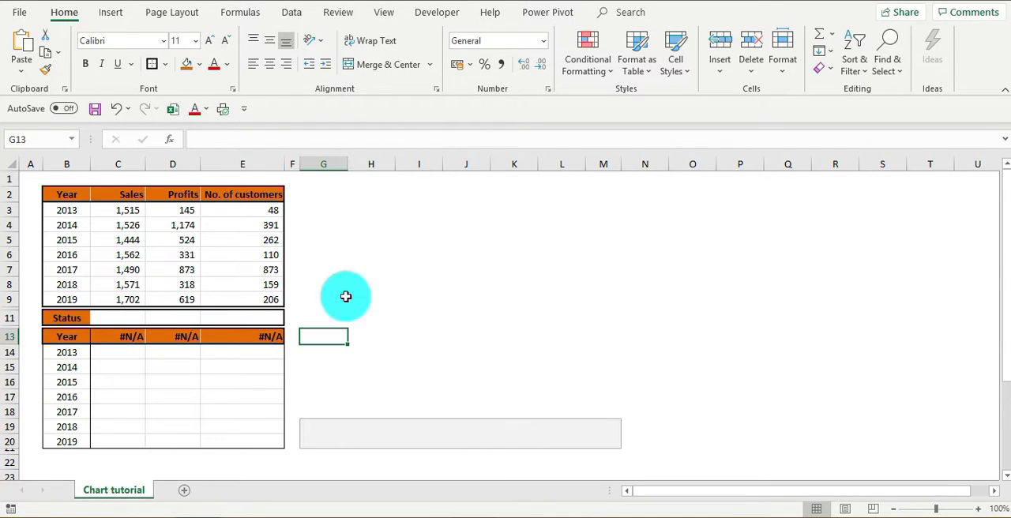
- Insert a form-control check box at the left end of the grey box and label it Sales
left_click(433, 14)
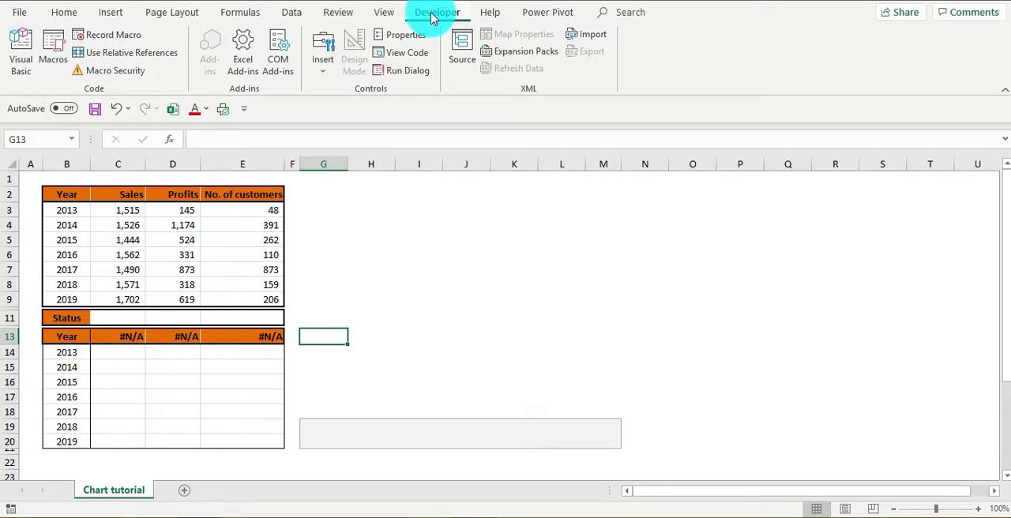
left_click(328, 67)
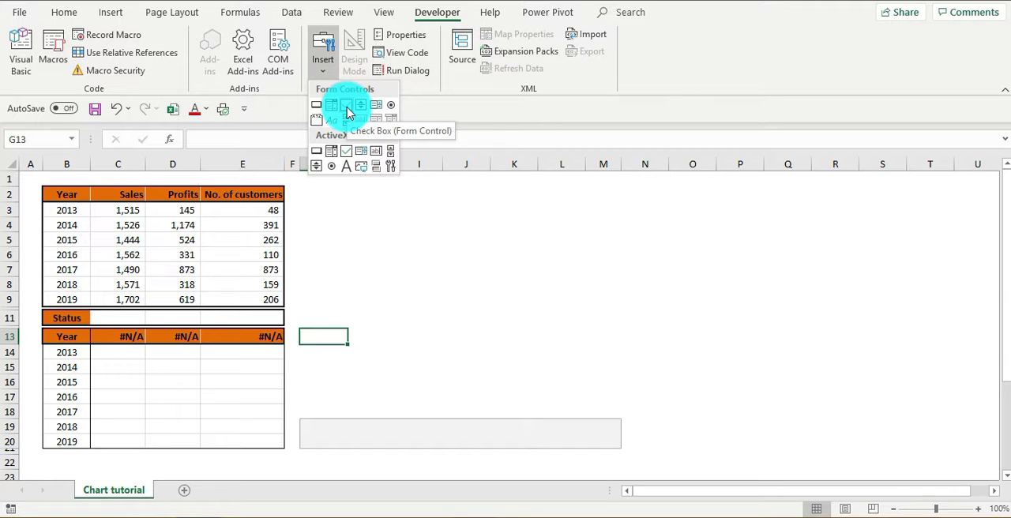
left_click(345, 108)
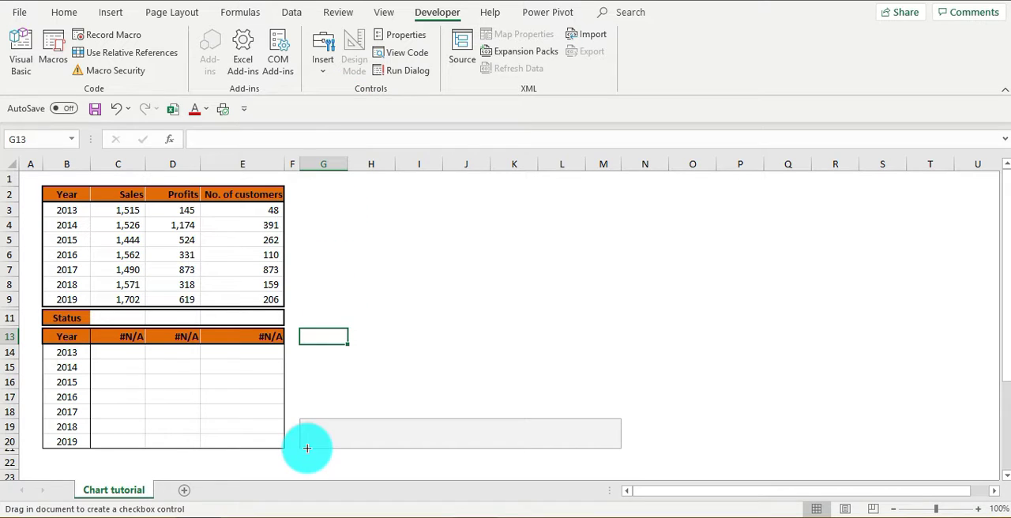
left_click_drag(308, 427, 326, 441)
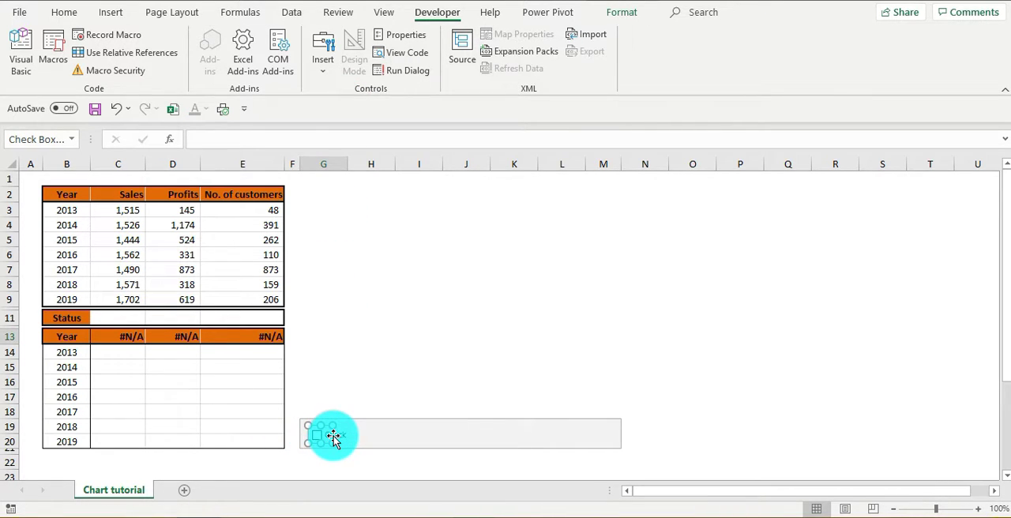
left_click(327, 436)
key("Delete")
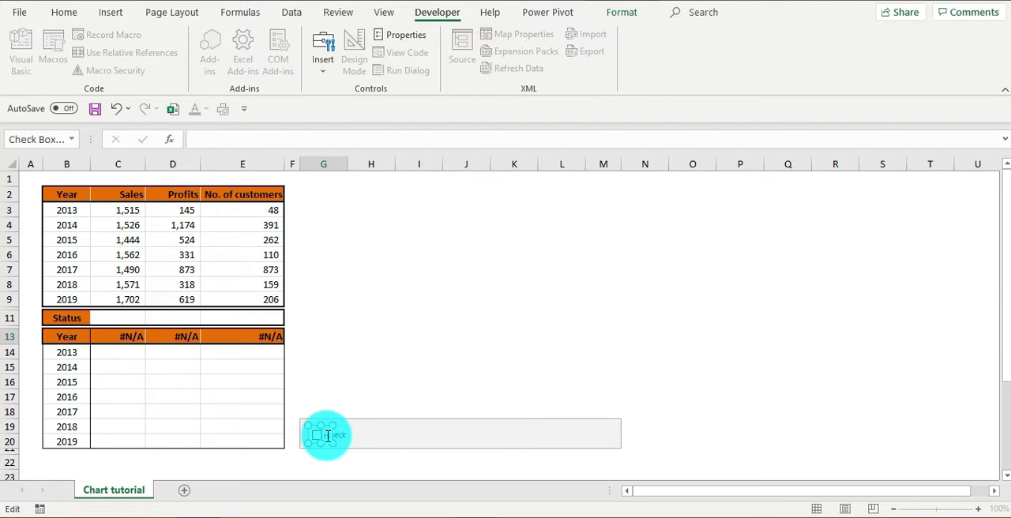
type("Sales")
left_click(368, 395)
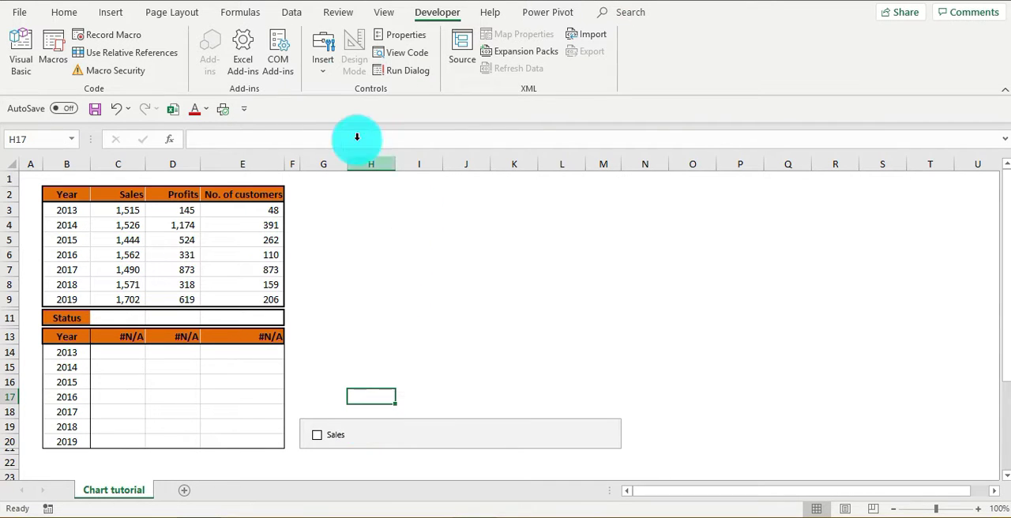
- Insert a second form-control check box in the middle of the grey box and label it Profits
left_click(323, 77)
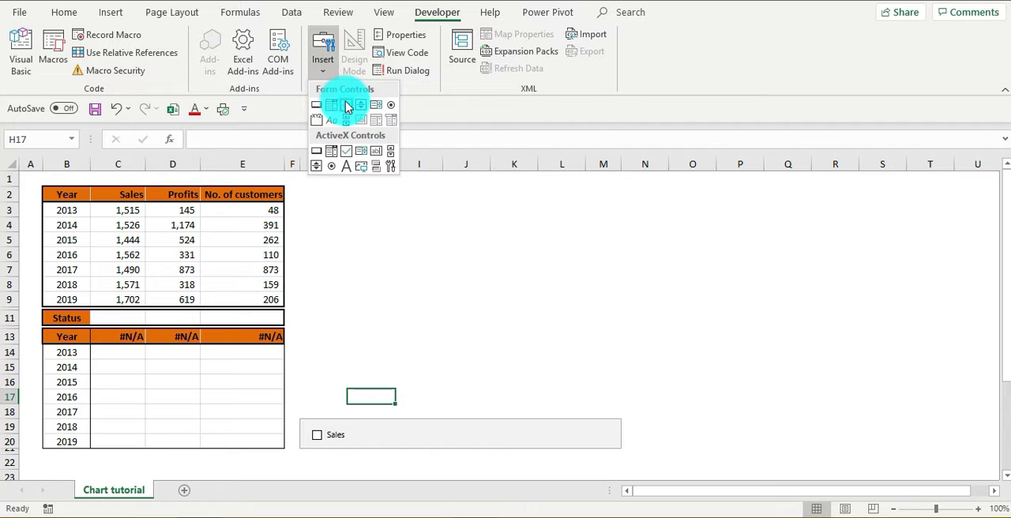
left_click(346, 104)
left_click_drag(396, 431, 421, 427)
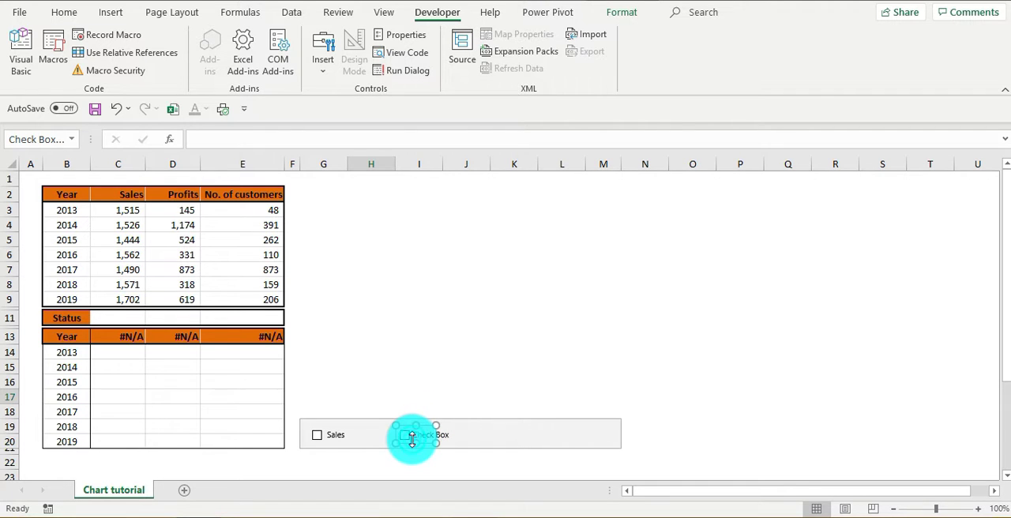
left_click(417, 436)
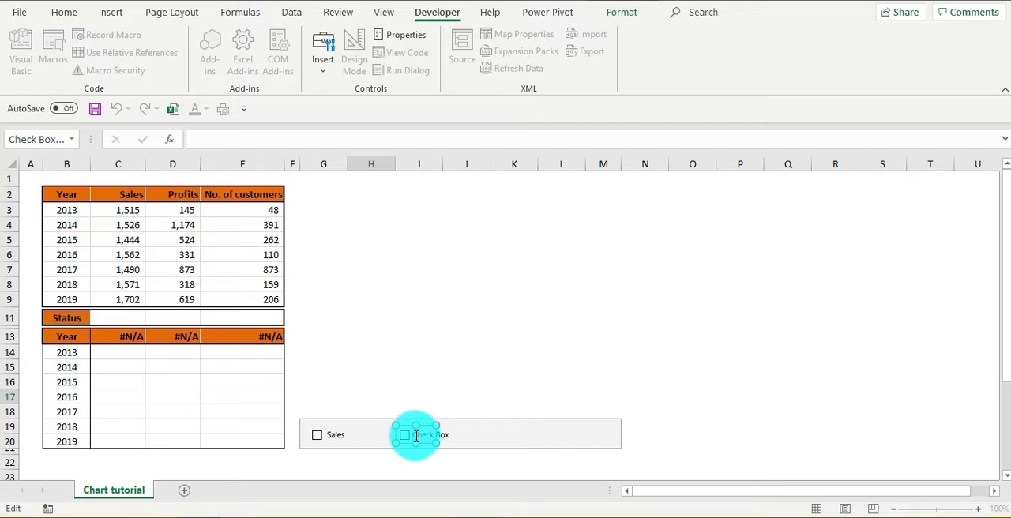
key("Delete")
key("Delete")
key("Delete")
key("Delete")
key("Delete")
key("Delete")
left_click(457, 394)
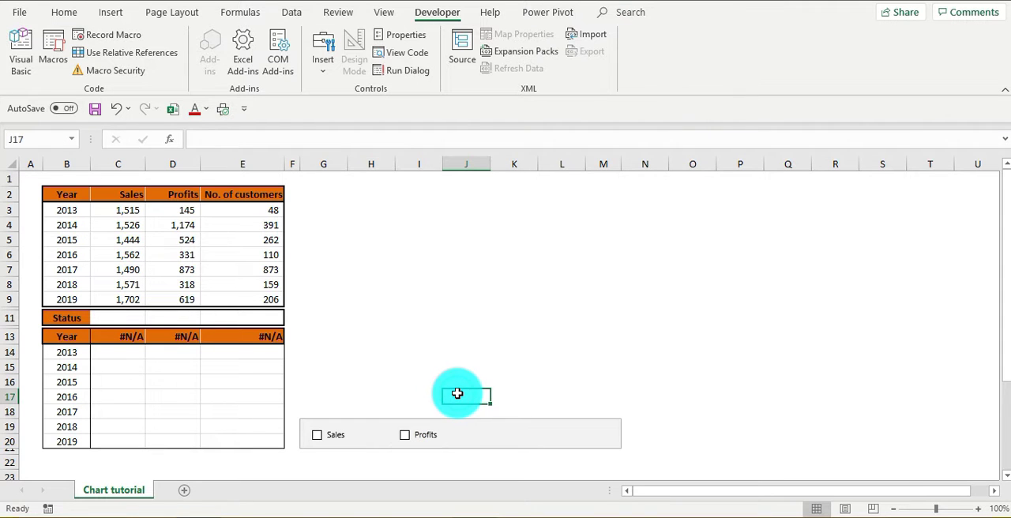
- Insert a third form-control check box in the grey box beside Profits and label it No of customers
left_click(326, 65)
left_click(346, 104)
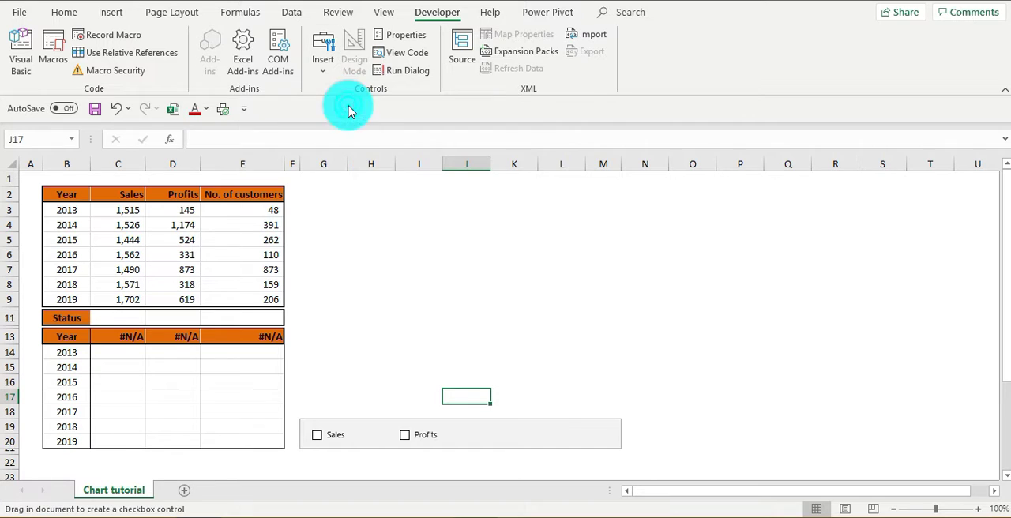
left_click_drag(492, 428, 517, 446)
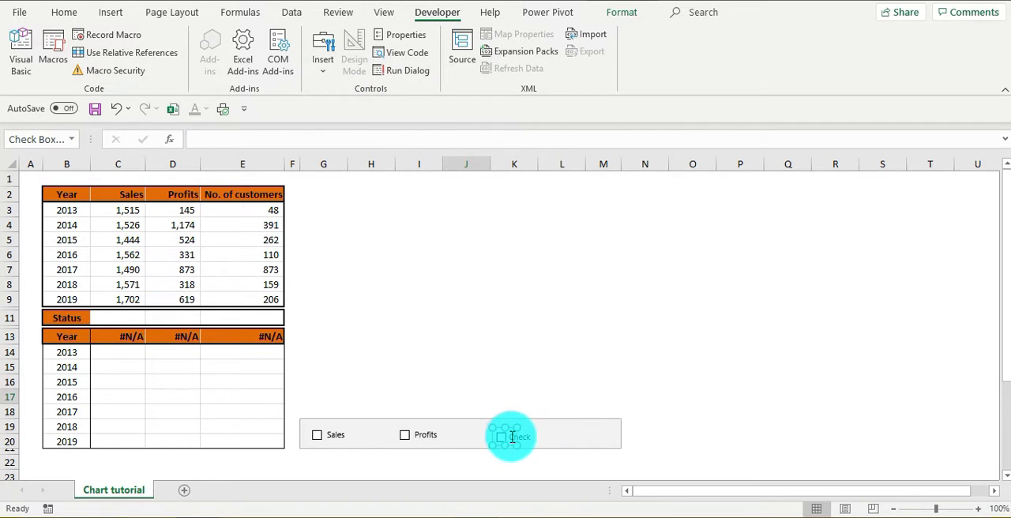
left_click(514, 437)
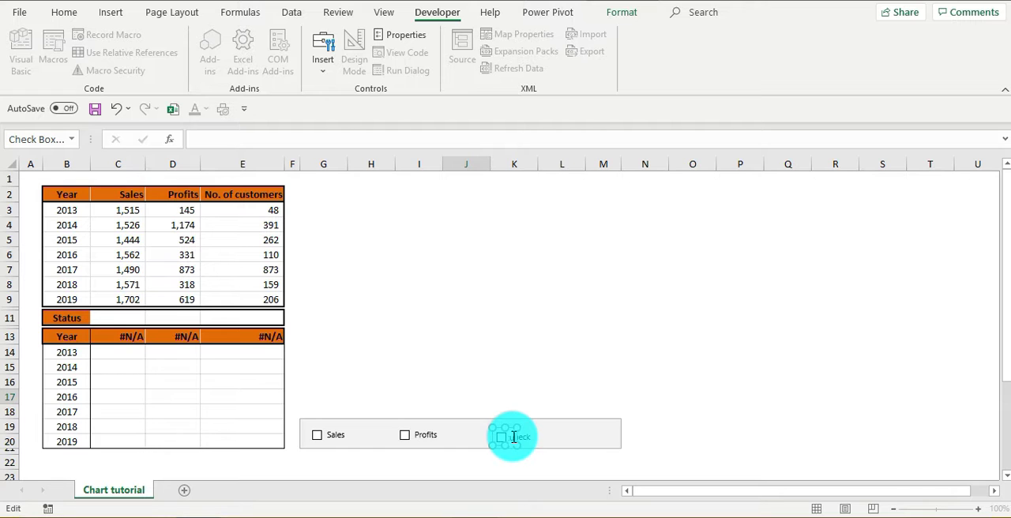
left_click(561, 382)
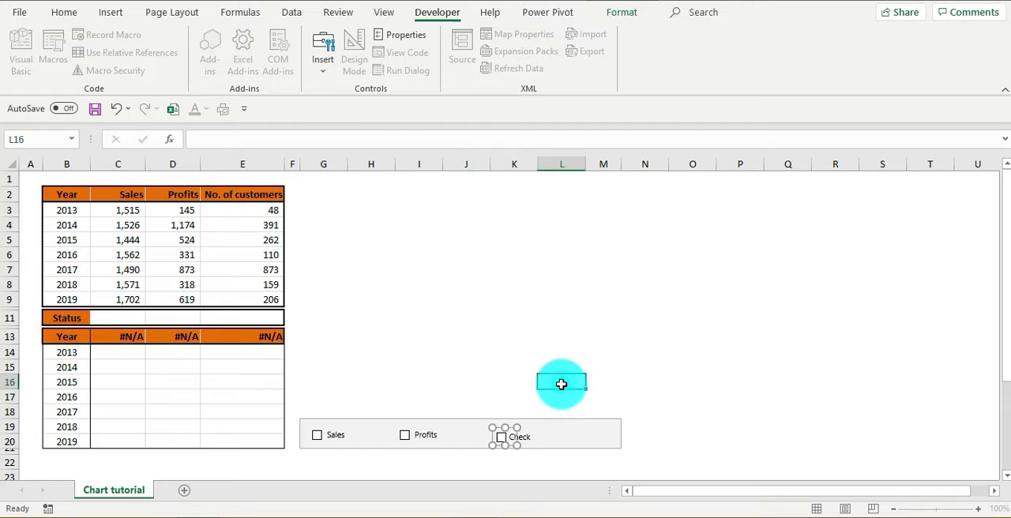
- Widen the third check box so its full No of customers label fits
left_click(509, 443)
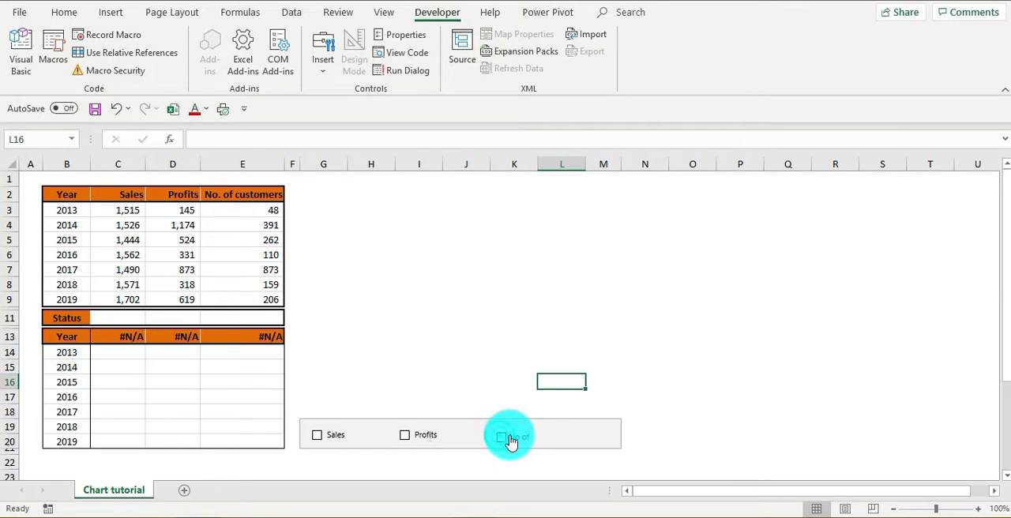
right_click(514, 442)
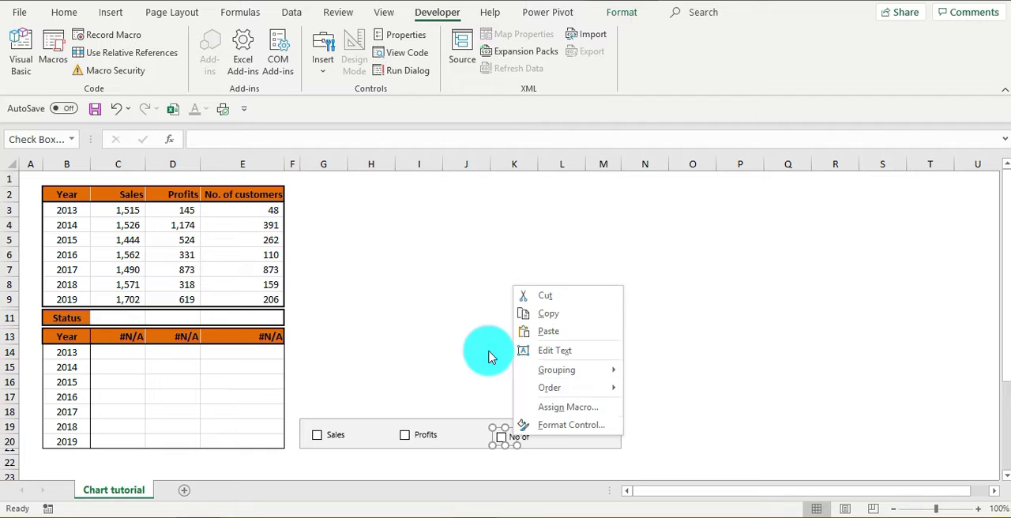
key("Escape")
left_click_drag(517, 444, 569, 443)
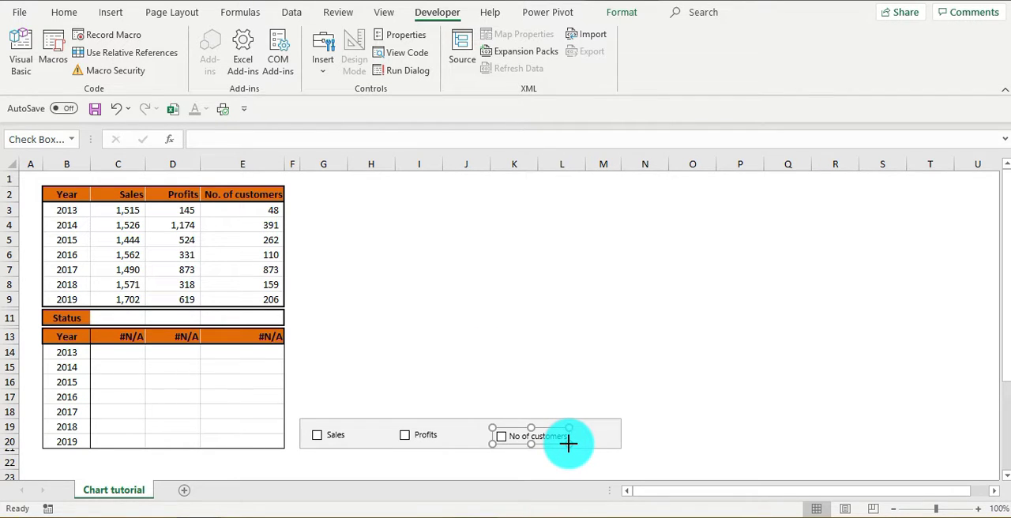
left_click(540, 383)
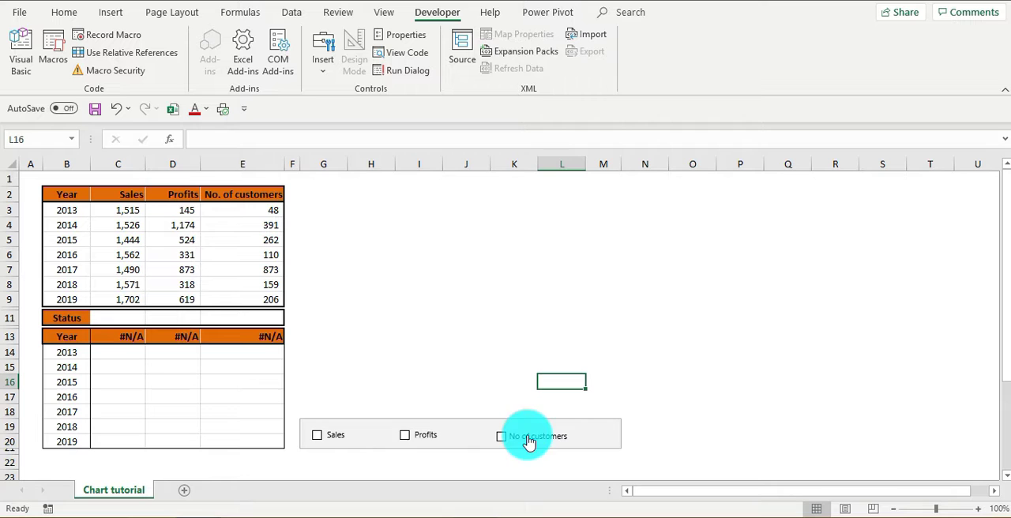
- Link the Sales check box to Status cell $C$11
right_click(329, 439)
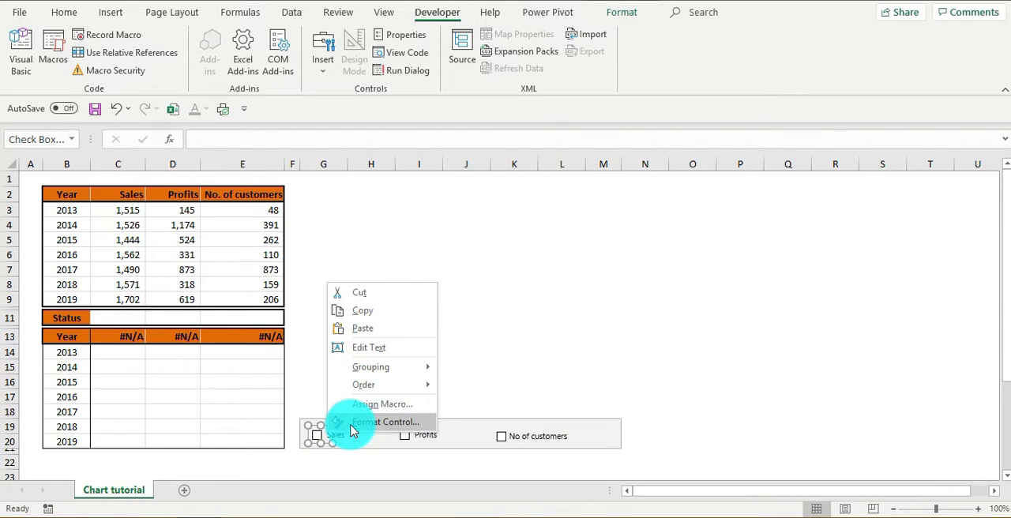
left_click(354, 422)
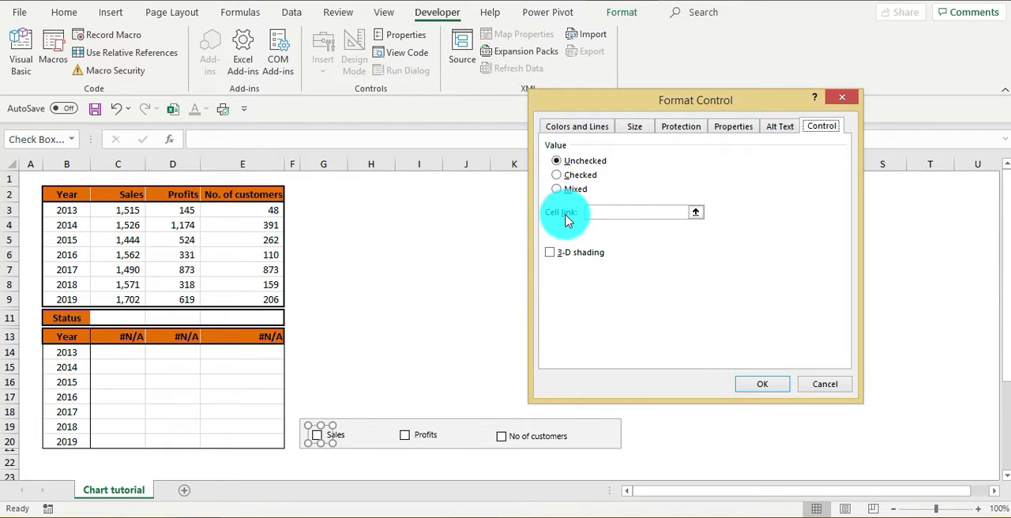
left_click(638, 213)
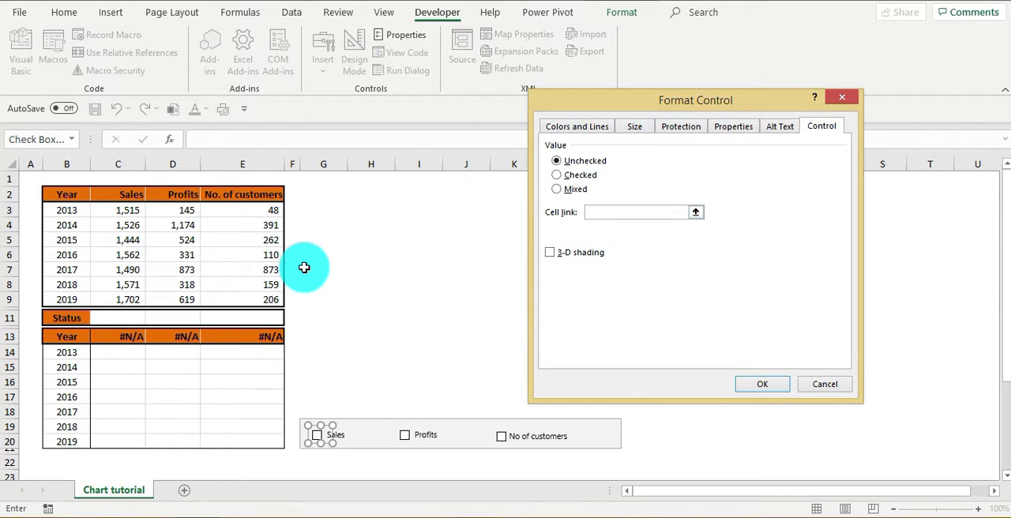
left_click(112, 318)
left_click(746, 389)
- Link the Profits check box to Status cell $D$11
left_click(427, 443)
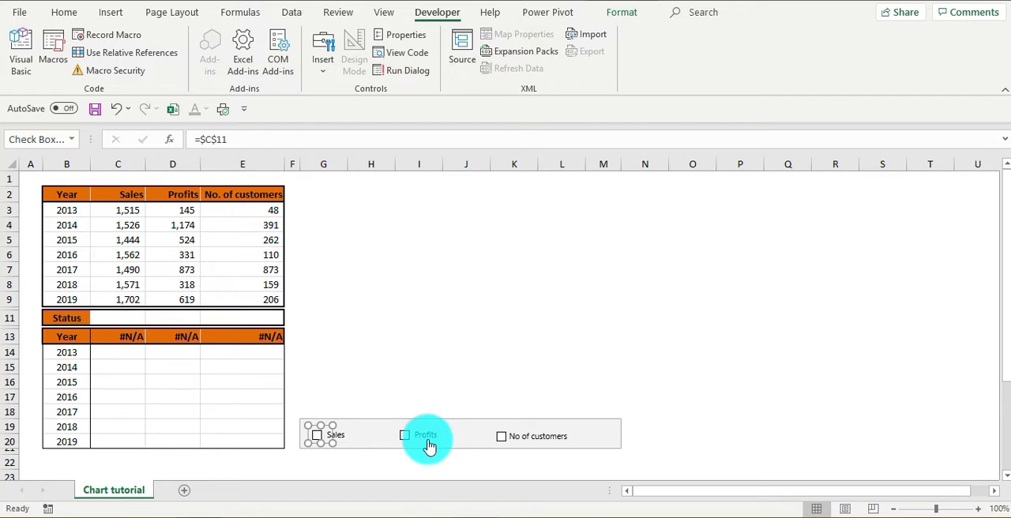
right_click(424, 440)
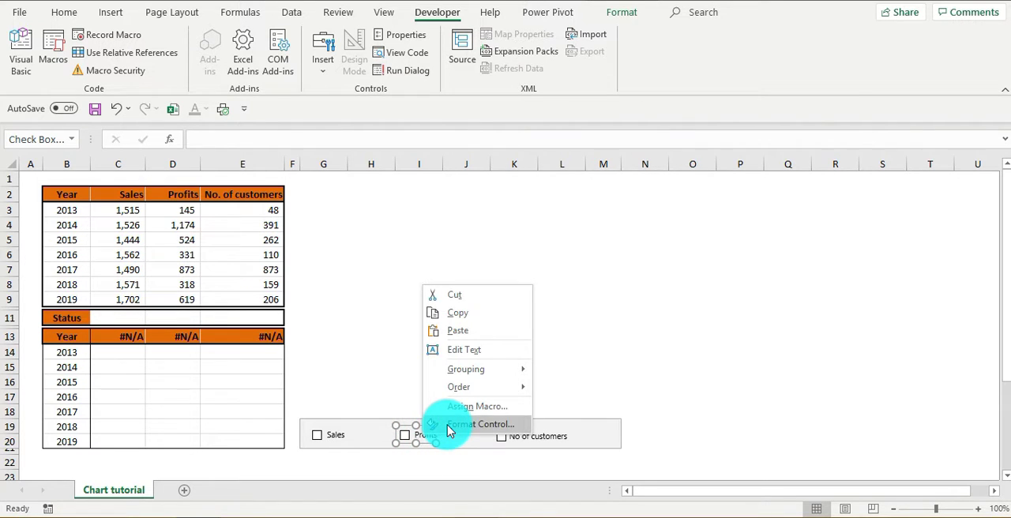
left_click(449, 430)
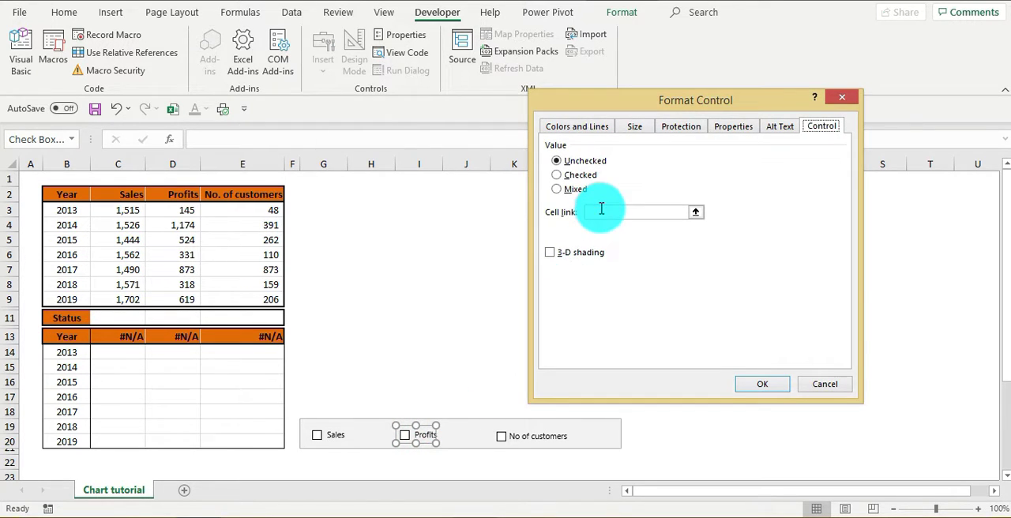
left_click(176, 314)
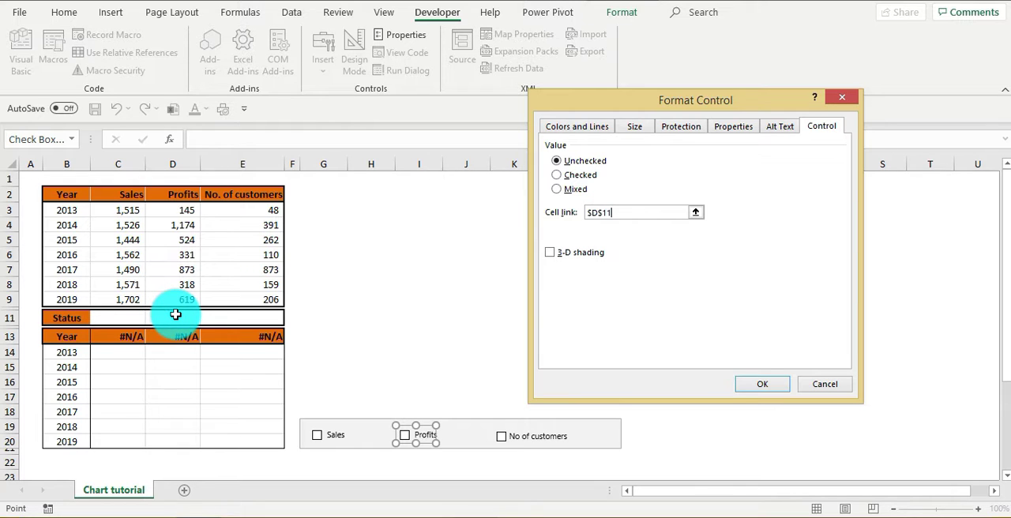
left_click(754, 385)
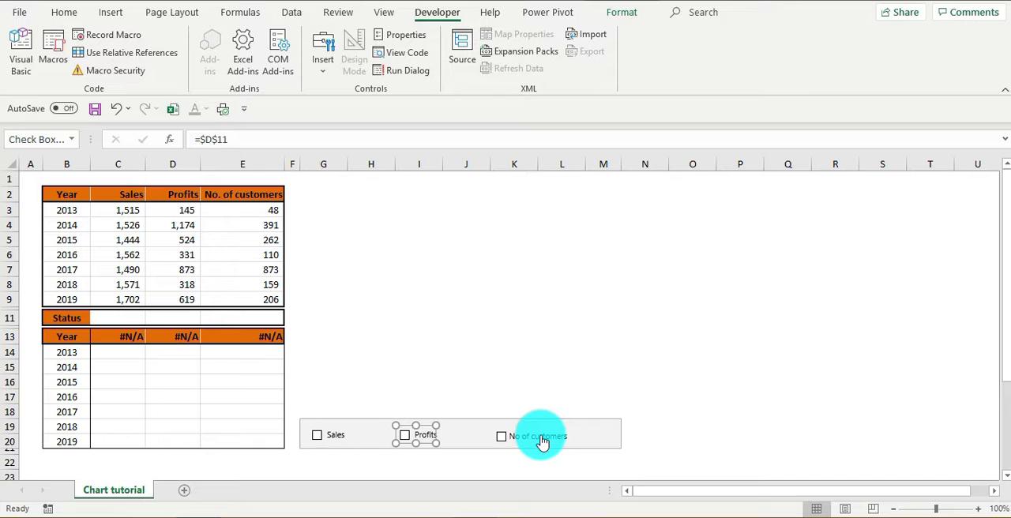
- Link the No of customers check box to Status cell $E$11
right_click(542, 441)
left_click(572, 425)
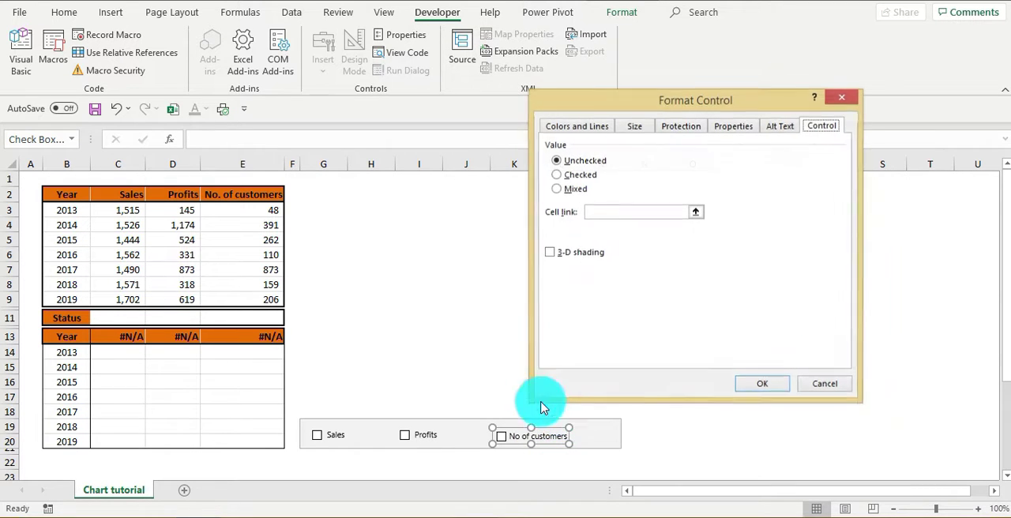
left_click(592, 211)
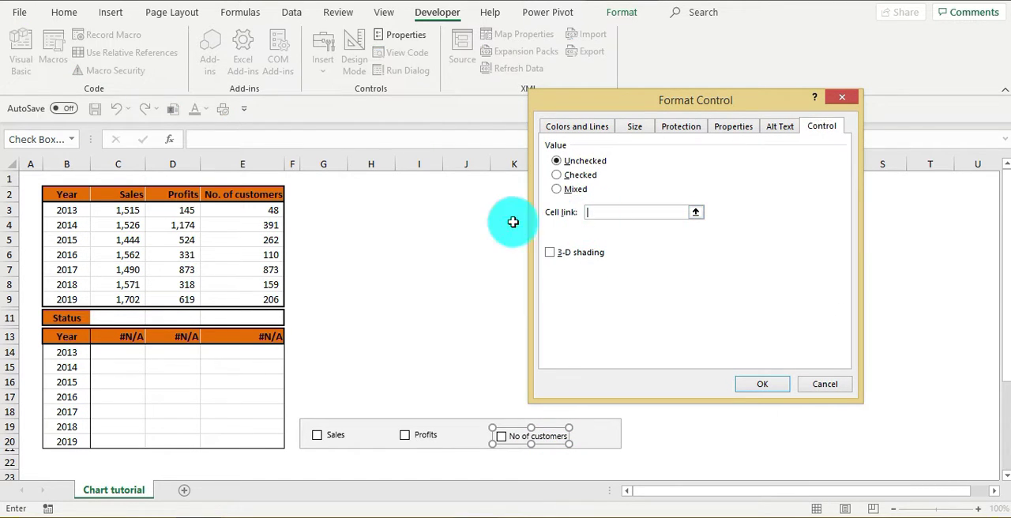
left_click(251, 316)
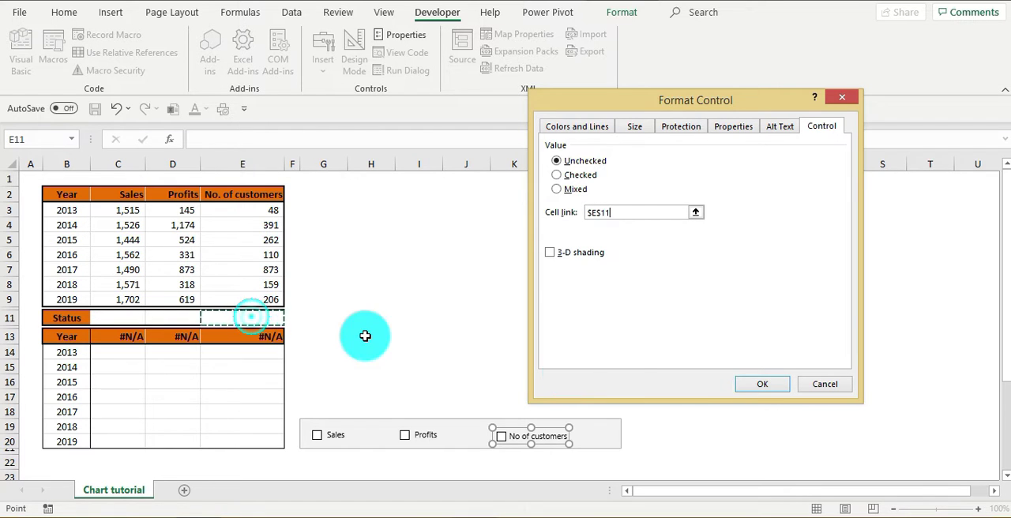
left_click(767, 381)
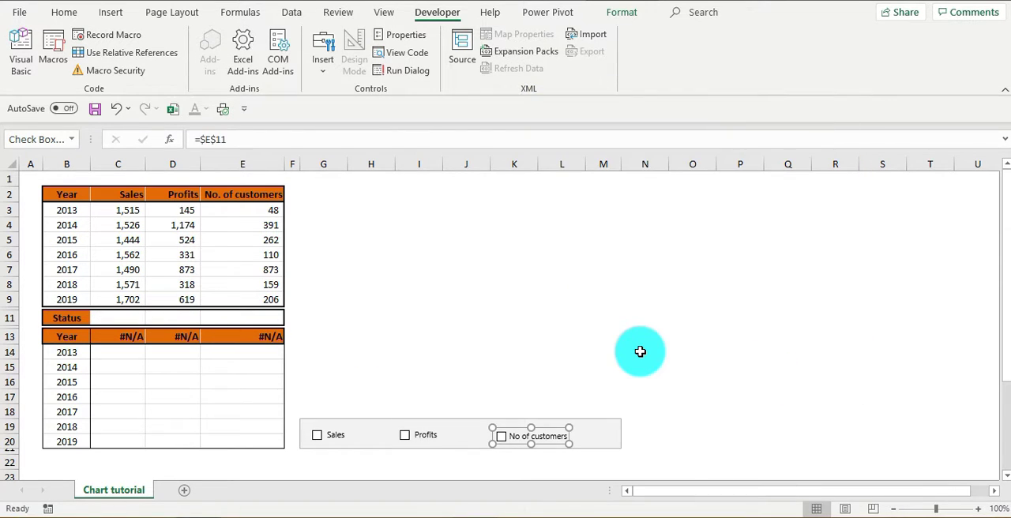
left_click(640, 351)
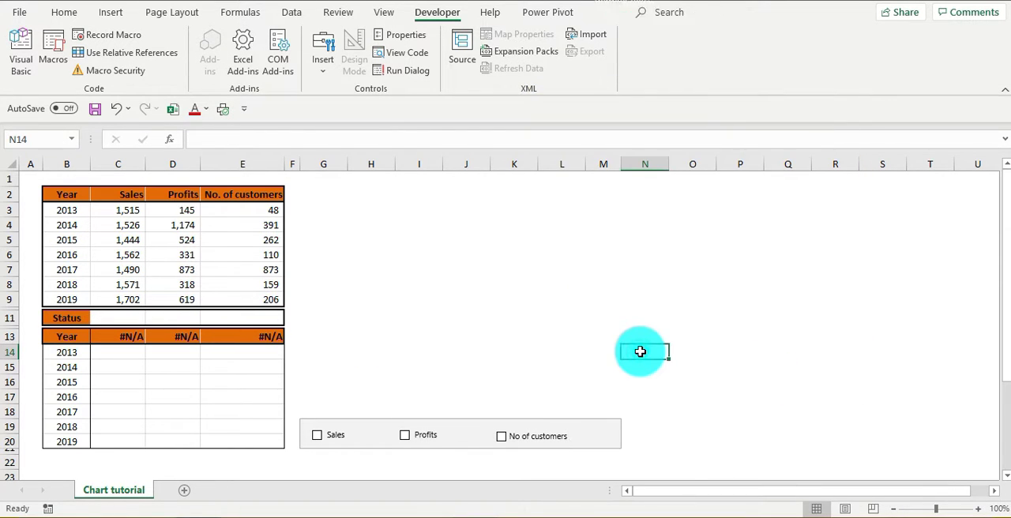
- Toggle the Sales check box on and off to test its link to the Status row, leaving it unchecked
left_click(317, 436)
left_click(317, 436)
left_click(317, 436)
left_click(318, 436)
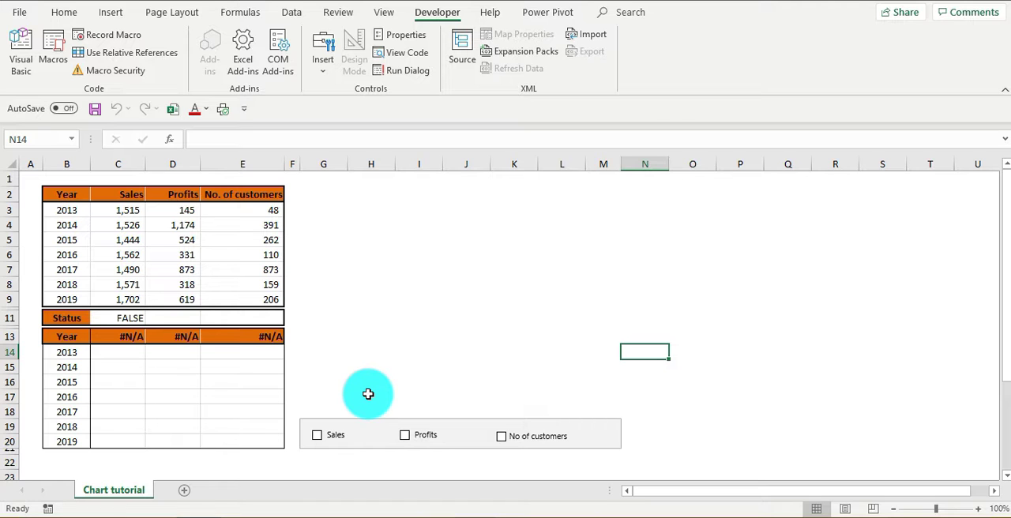
- Start an IF formula in C14, the 2013 Sales cell of the lower table
left_click(129, 354)
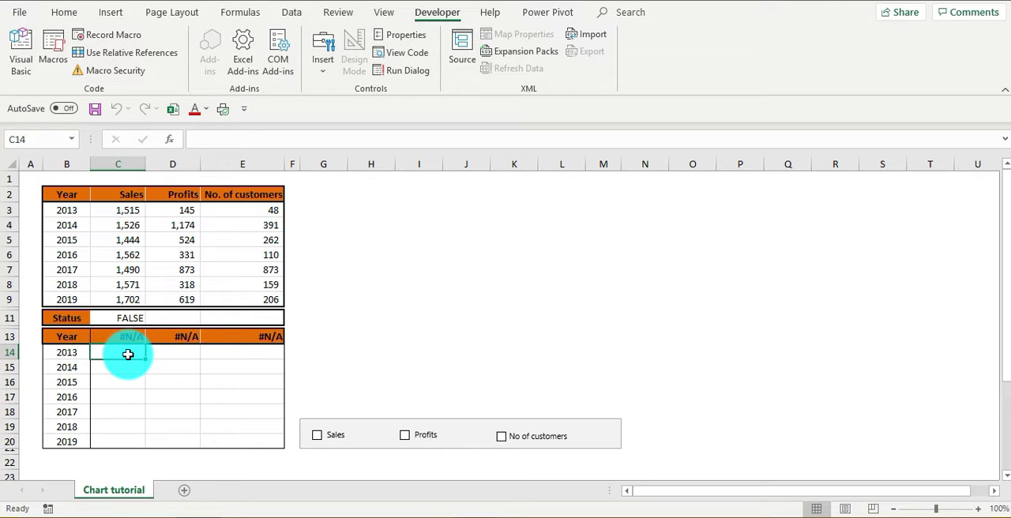
key("Up")
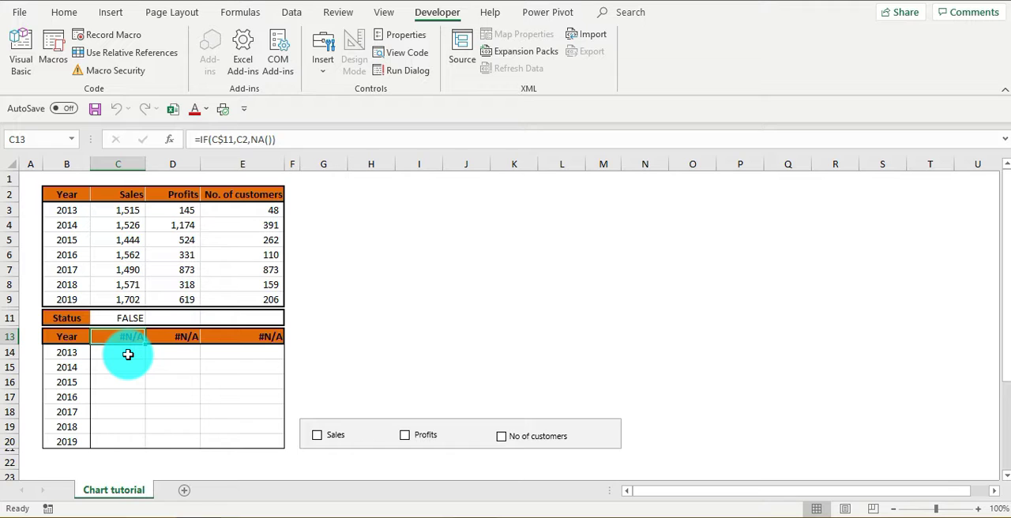
left_click(128, 355)
type("=")
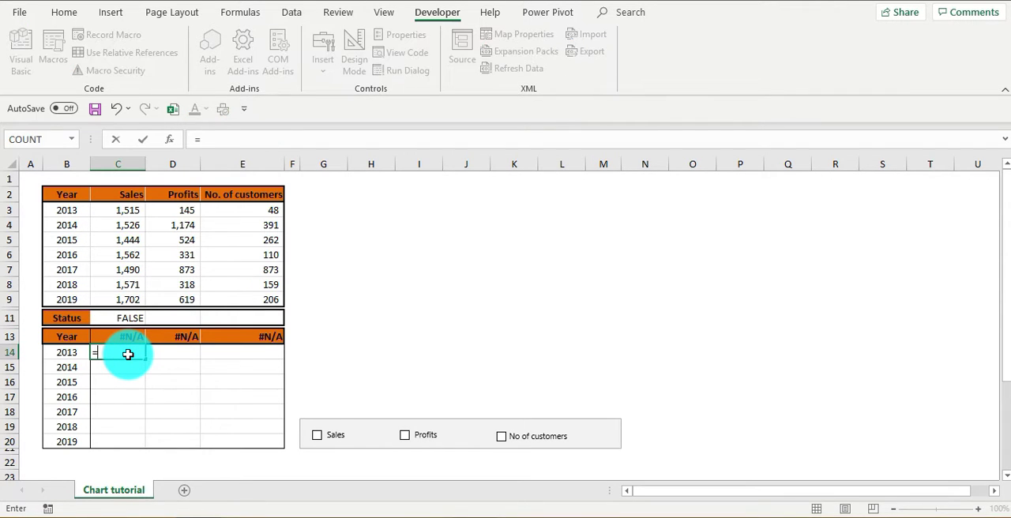
type("if(")
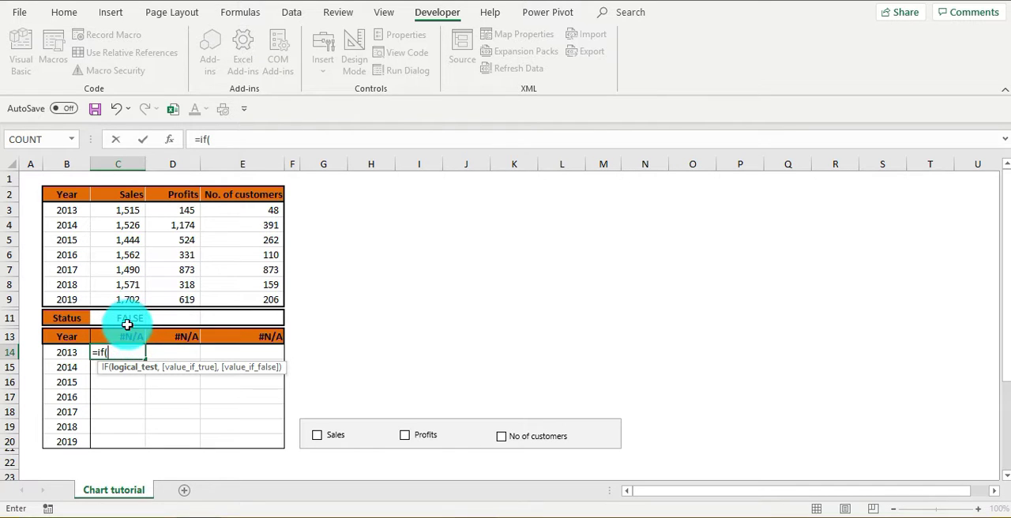
left_click(129, 316)
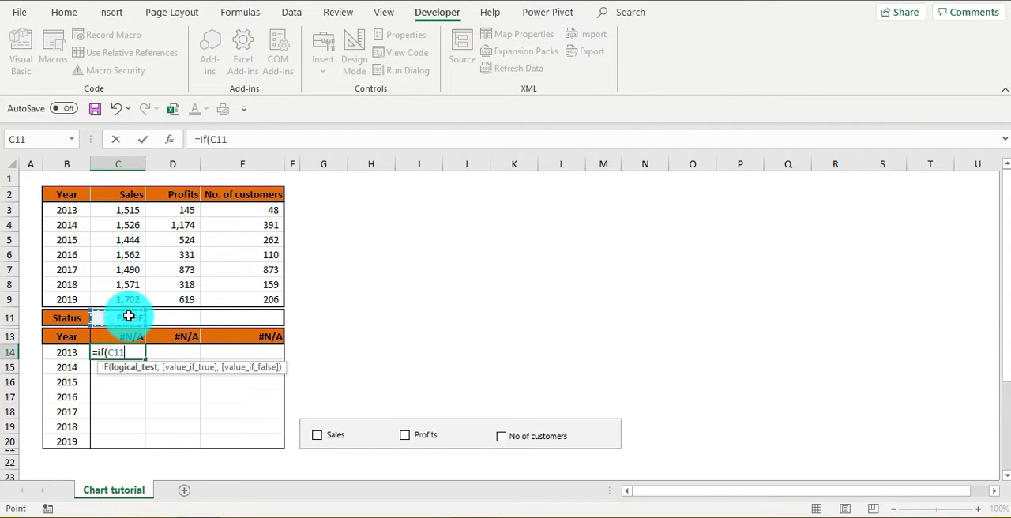
left_click(218, 139)
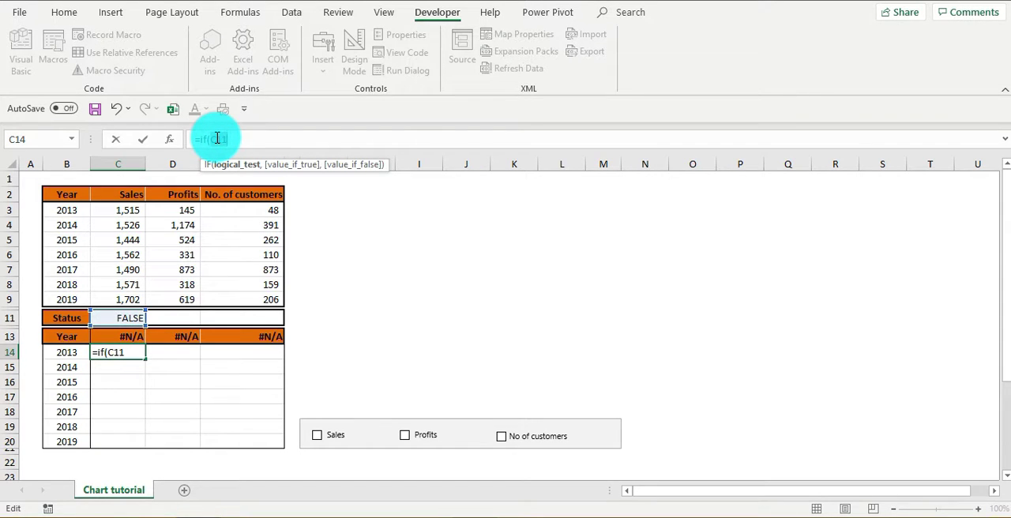
key("BackSpace")
key("BackSpace")
key("BackSpace")
type("4")
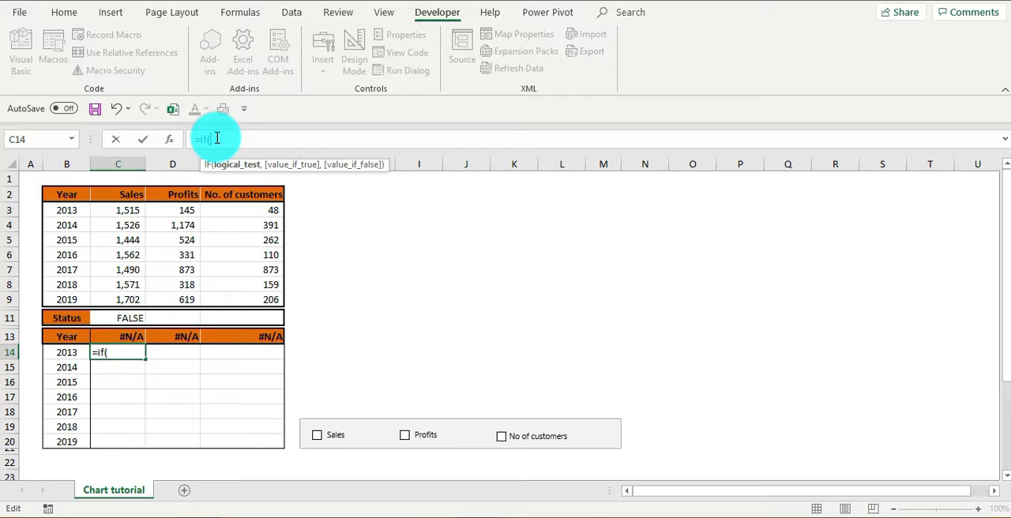
key("ctrl+z")
key("ctrl+y")
key("ctrl+z")
key("ctrl+y")
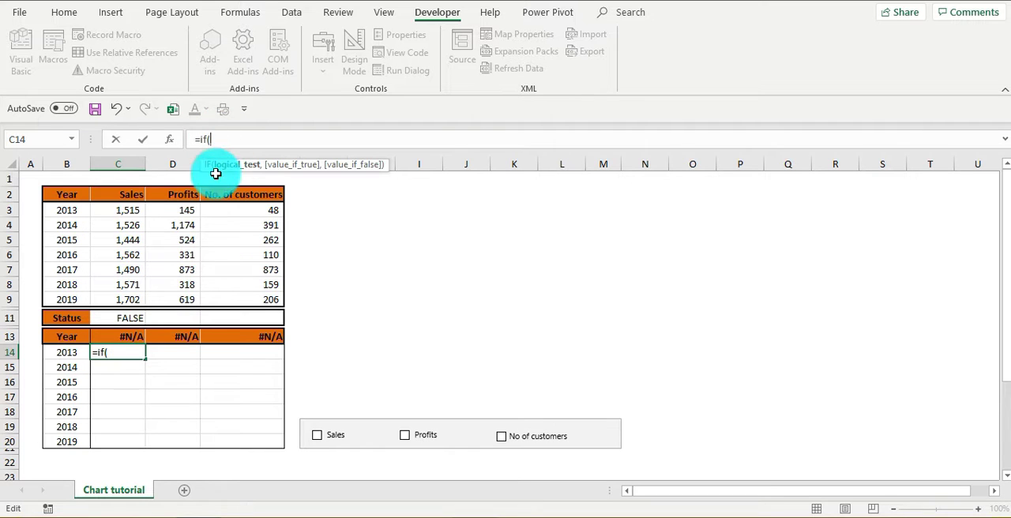
- Complete the 2013 Sales formula in C14 as =IF(C$11,C3,NA())
left_click(125, 318)
left_click(215, 138)
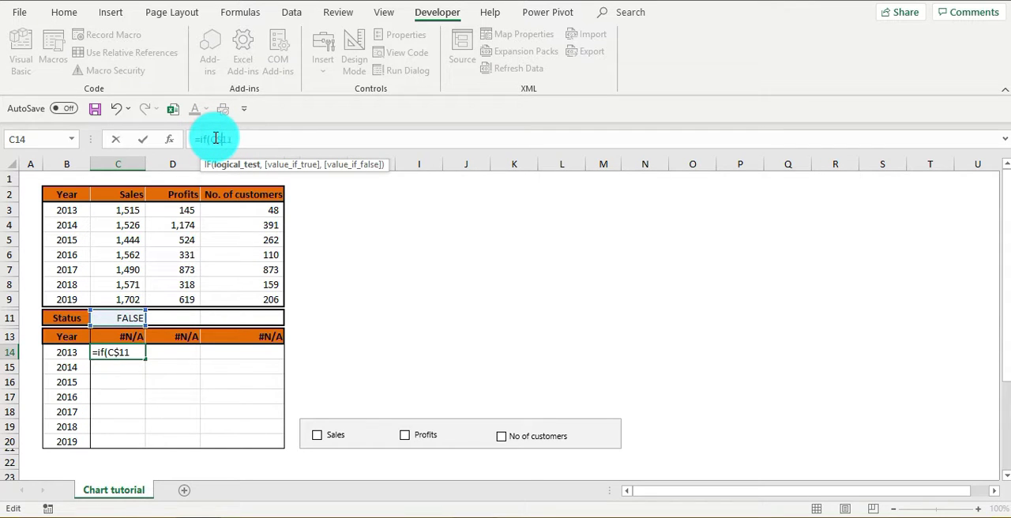
type(",")
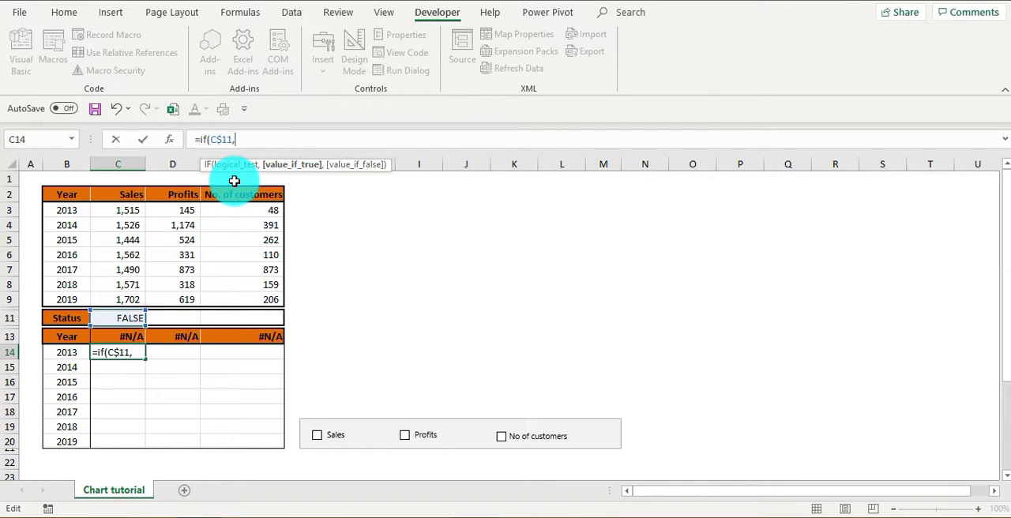
left_click(129, 210)
type(",")
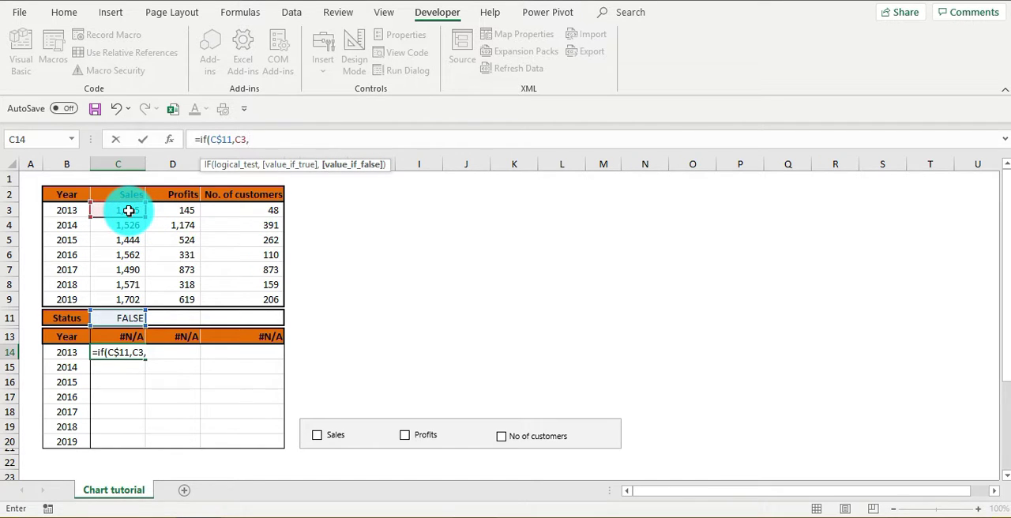
type("na")
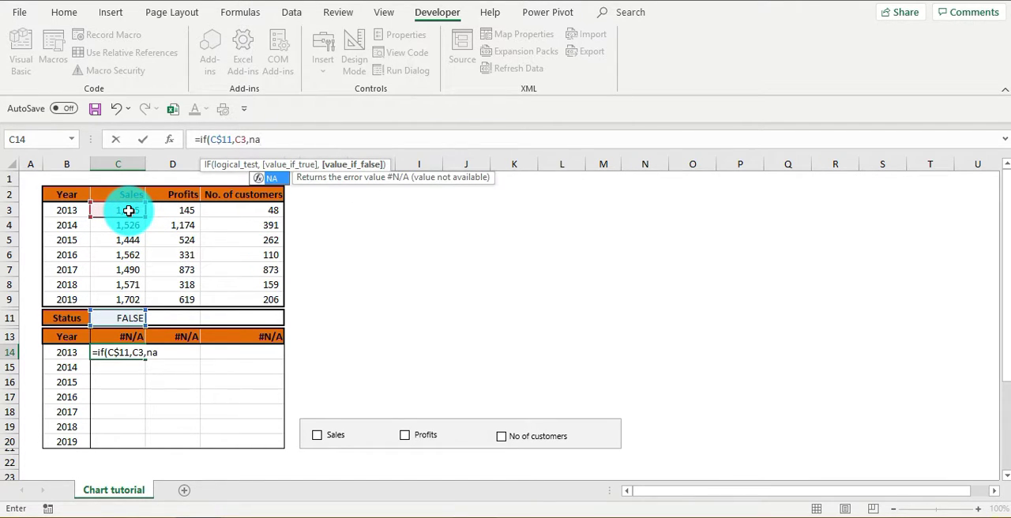
type("()")
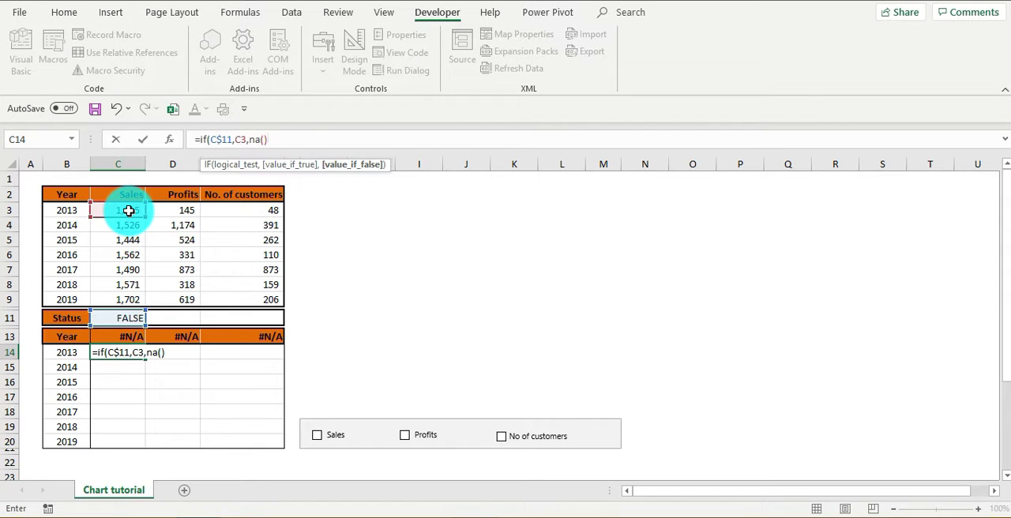
type(")")
key("Return")
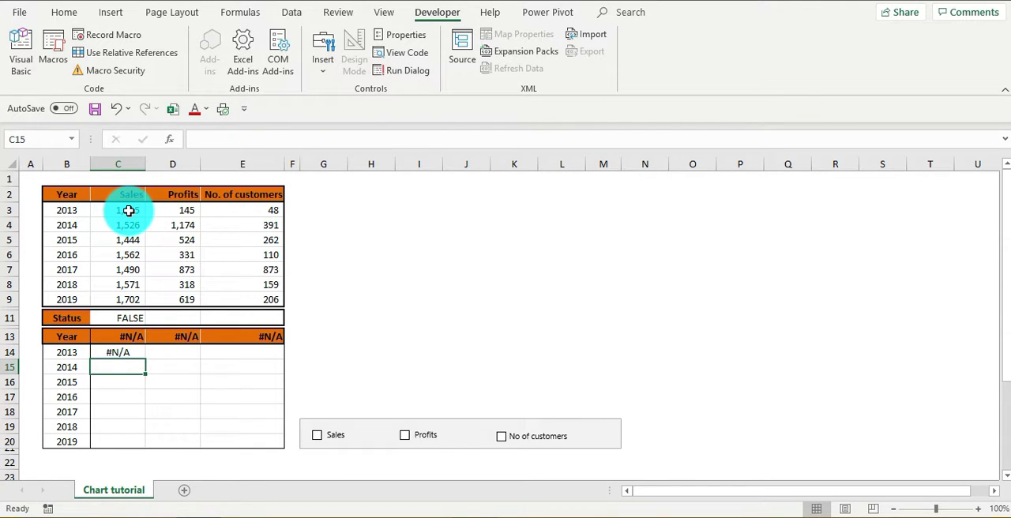
- Copy the C14 formula down the Sales column of the lower table to C15:C20
key("Up")
key("ctrl+c")
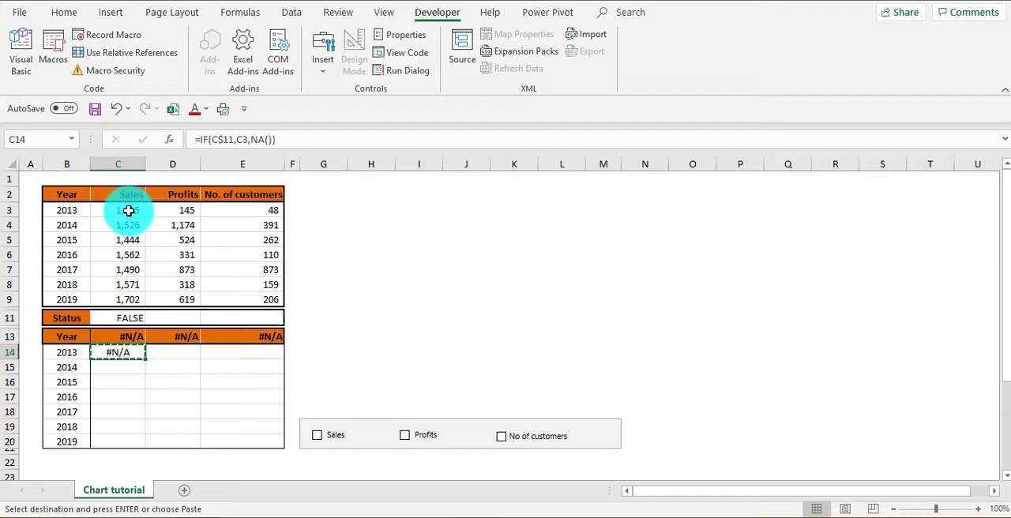
key("Down")
key("shift+Down")
key("shift+Down")
key("shift+Down")
key("shift+Down")
key("shift+Down")
key("ctrl+v")
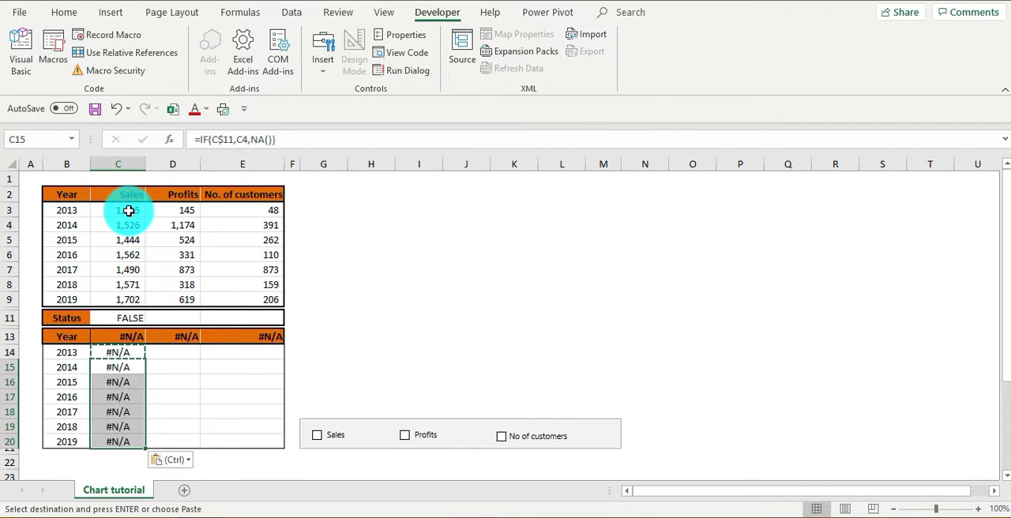
- Enter the formula =IF(D$11,D3,NA()) in D14, the 2013 Profits cell of the lower table
key("Right")
key("Up")
type("=")
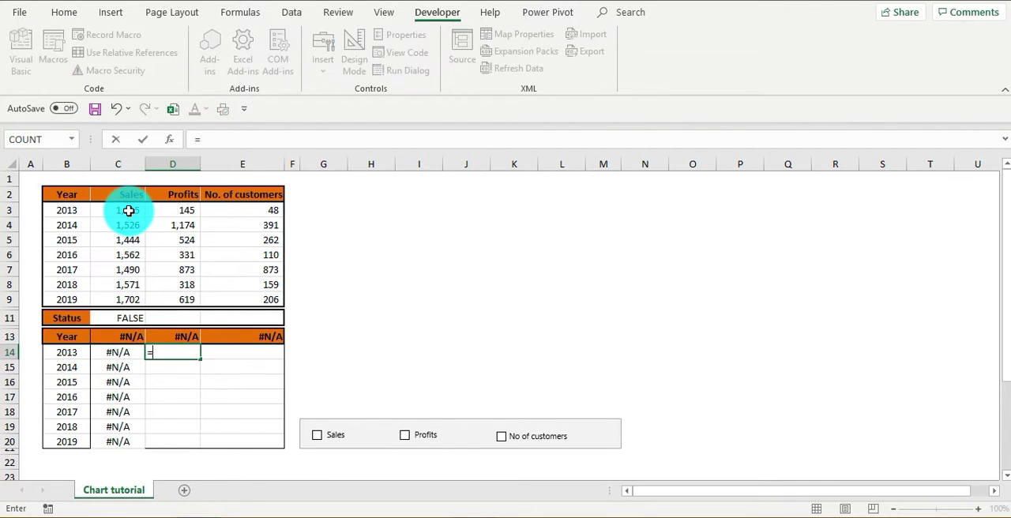
type("if(")
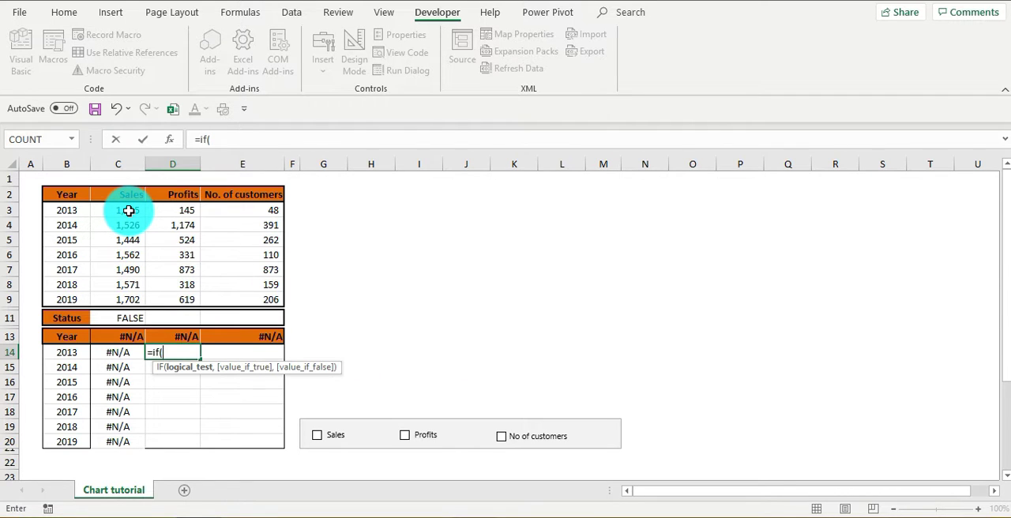
left_click(178, 318)
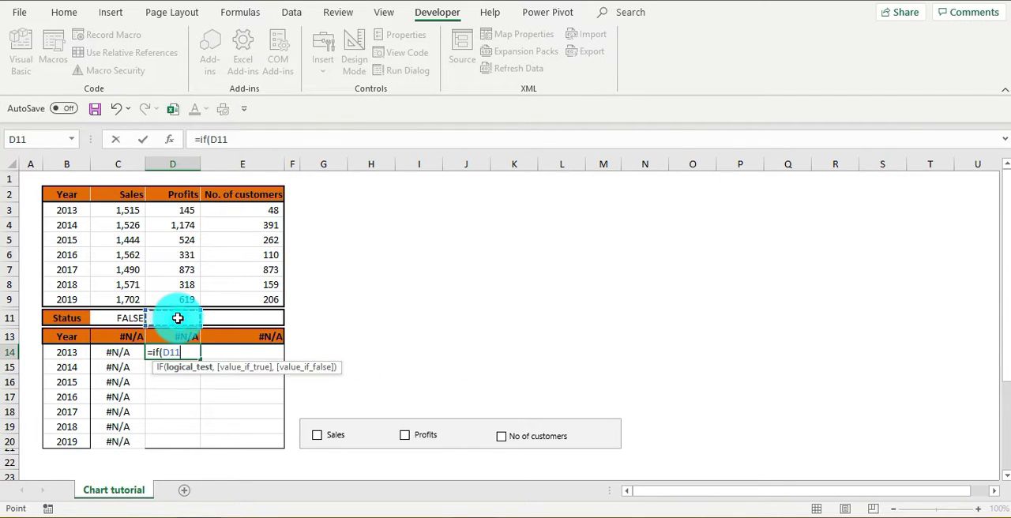
left_click(169, 352)
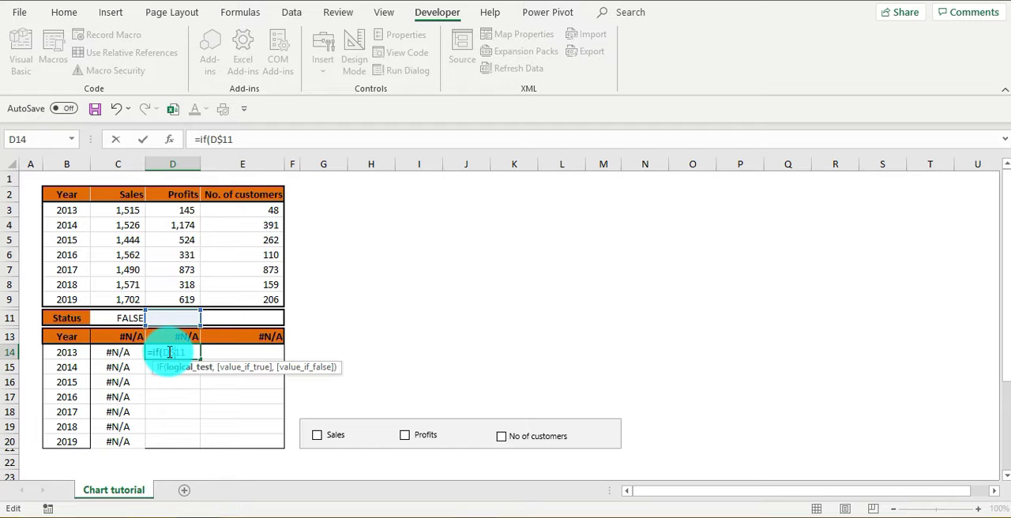
type(",")
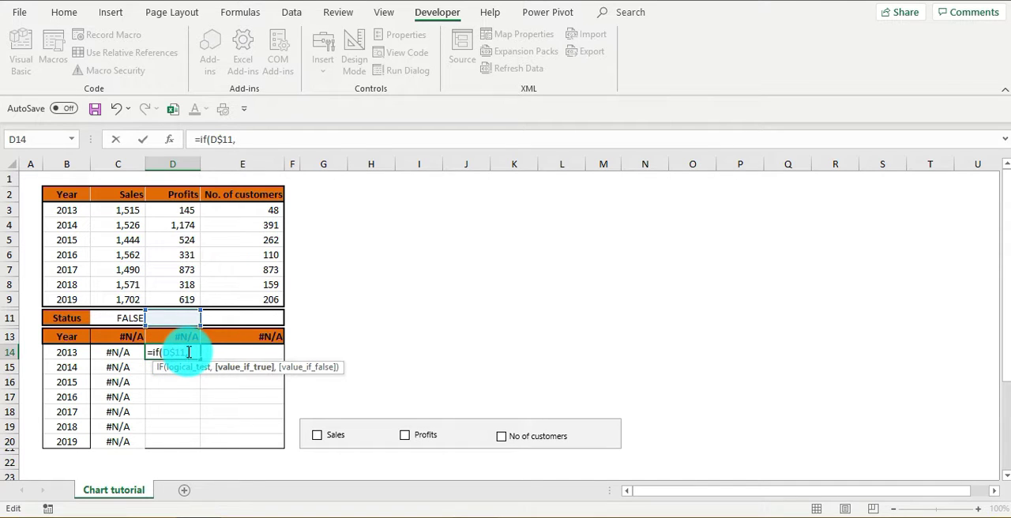
left_click(177, 209)
type(",")
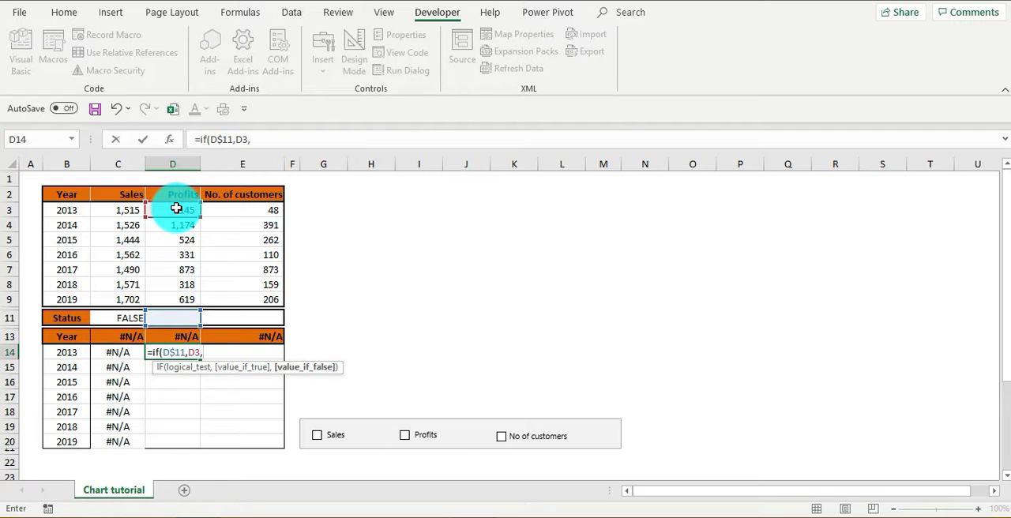
type("na")
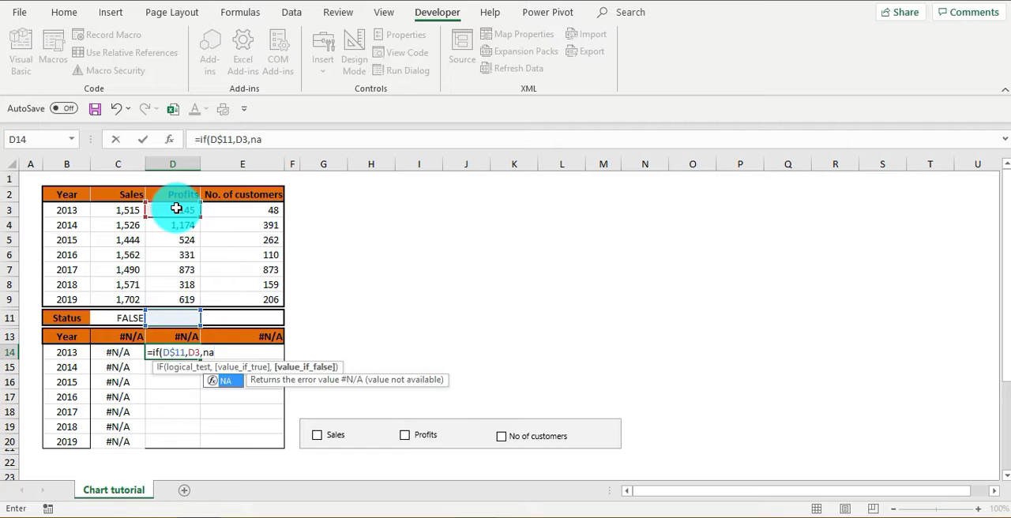
type("())")
key("ctrl+Return")
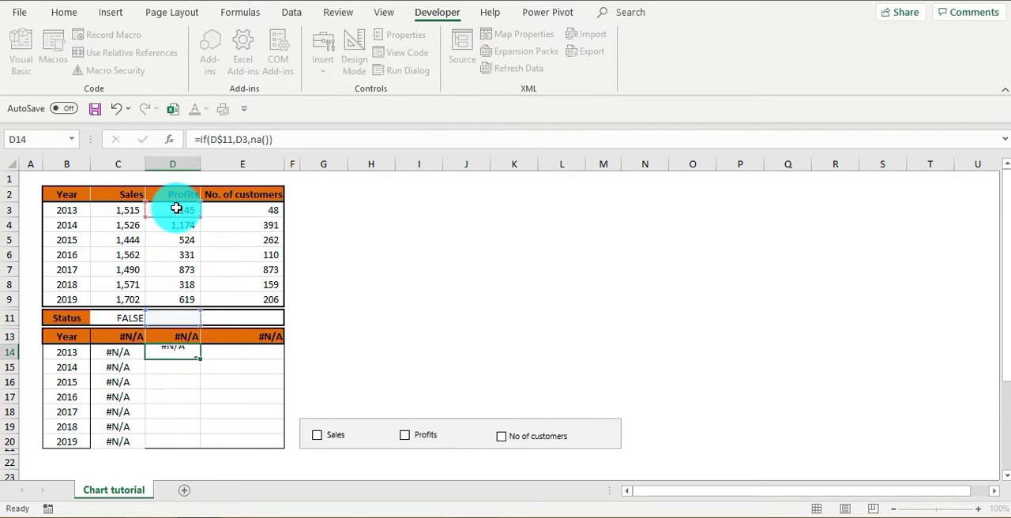
- Copy the D14 formula down the Profits column of the lower table to D15:D20
key("ctrl+c")
key("Down")
key("shift+Down")
key("shift+Down")
key("shift+Down")
key("shift+Down")
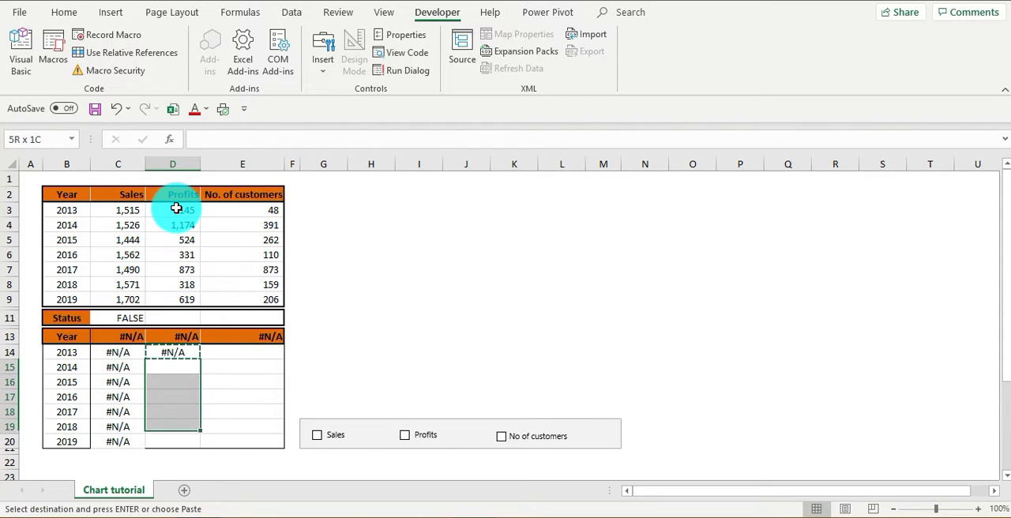
key("shift+Down")
key("ctrl+v")
- Copy the 2013 Profits formula from D14 into E14 and check its cell references
key("Up")
key("Right")
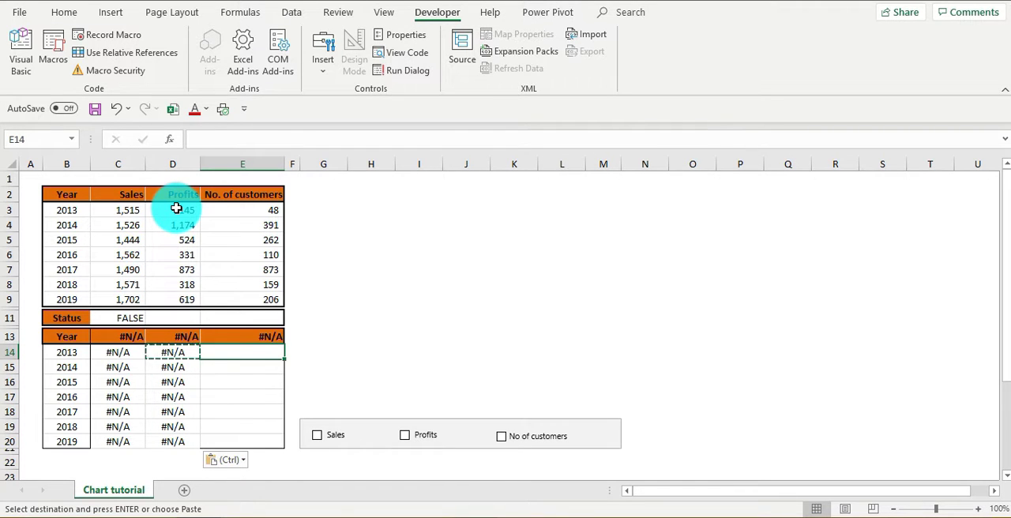
key("Left")
key("Right")
key("ctrl+v")
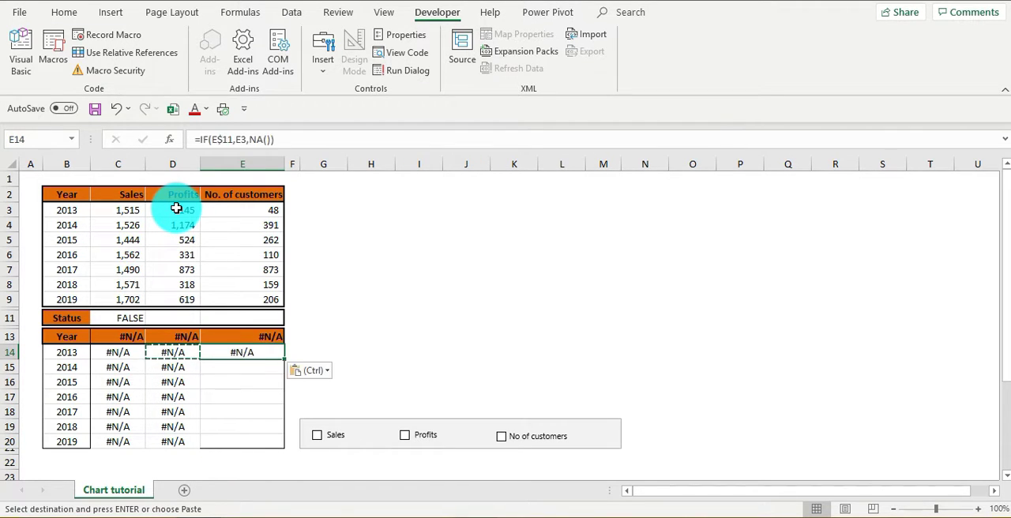
key("F2")
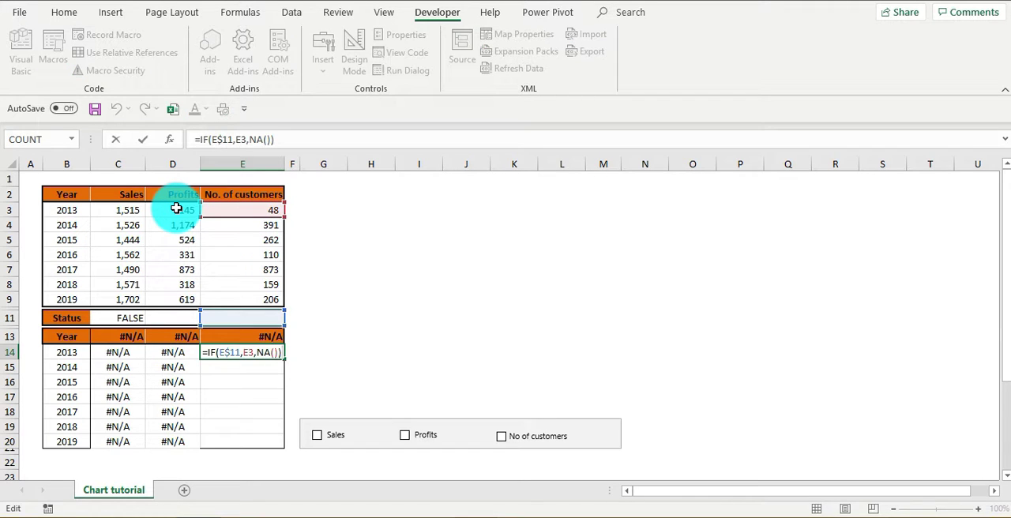
key("Escape")
- Copy the E14 formula down the customers column of the lower table to E15:E20
key("ctrl+c")
key("Down")
key("shift+Down")
key("shift+Down")
key("shift+Down")
key("shift+Down")
key("shift+Down")
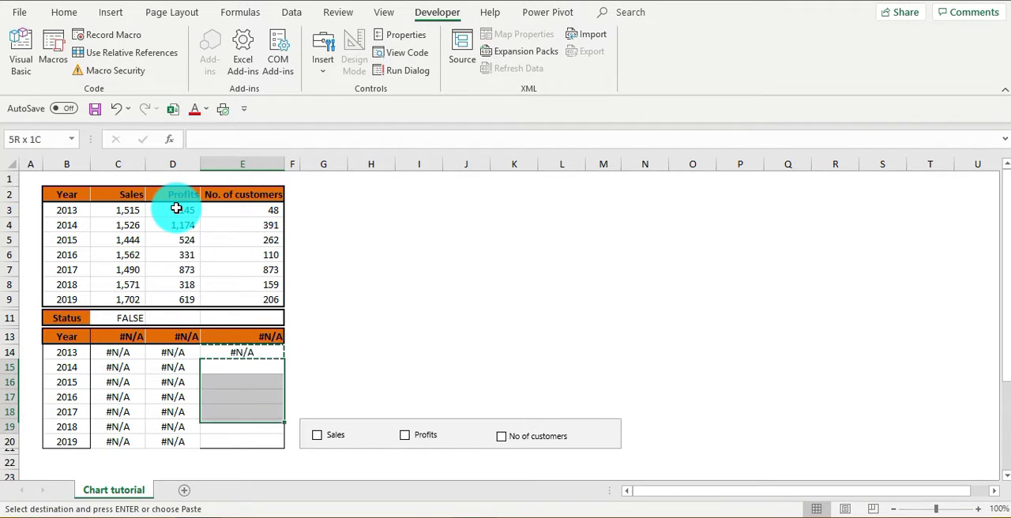
key("ctrl+v")
key("Escape")
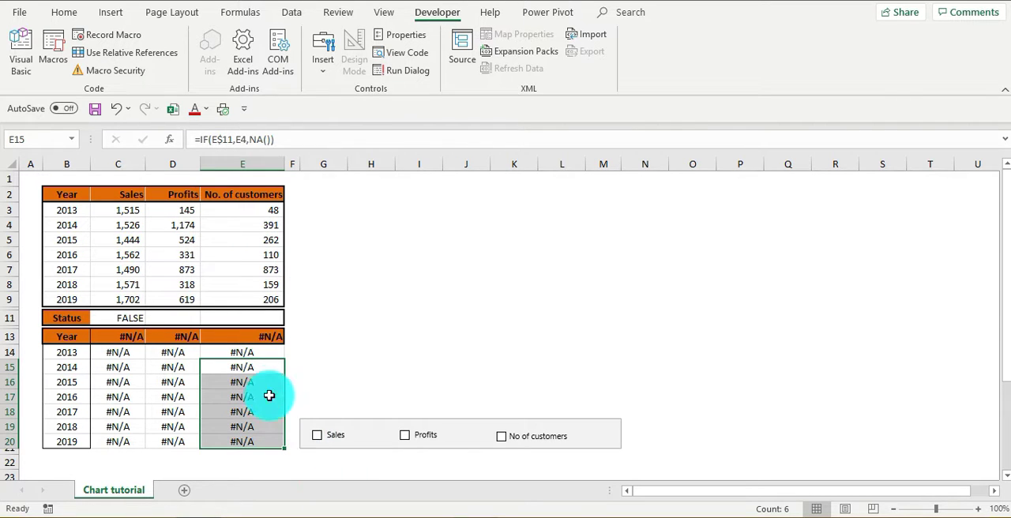
- Turn on the Sales check box to test the new formulas and select the 2013 Sales cell C14
left_click(318, 437)
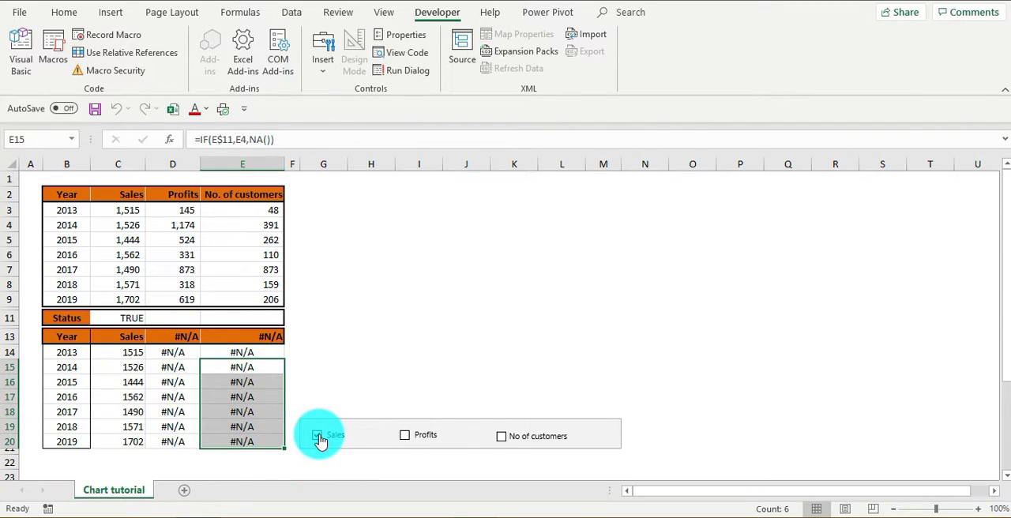
left_click(131, 355)
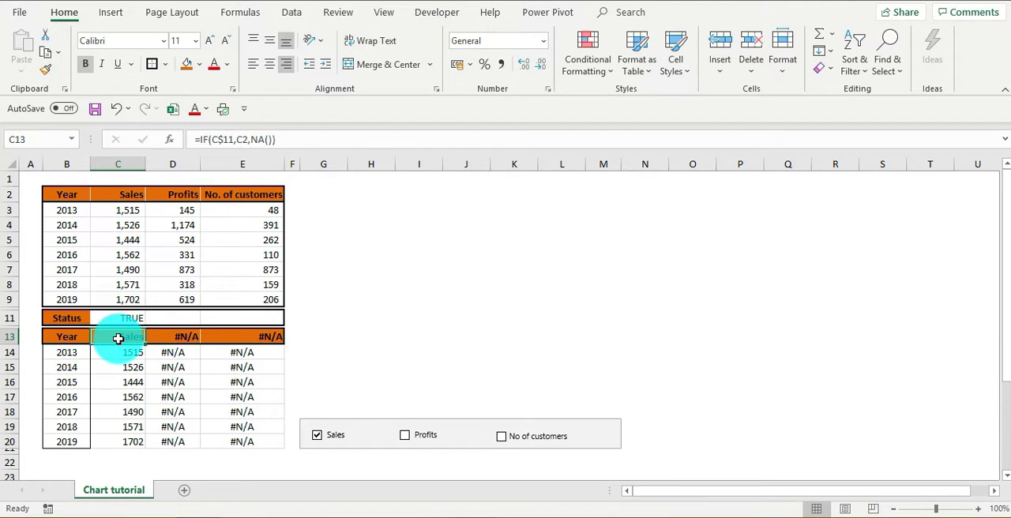
- Insert a 2-D clustered column chart from C14:E20 and place it directly above the check box group
key("Down")
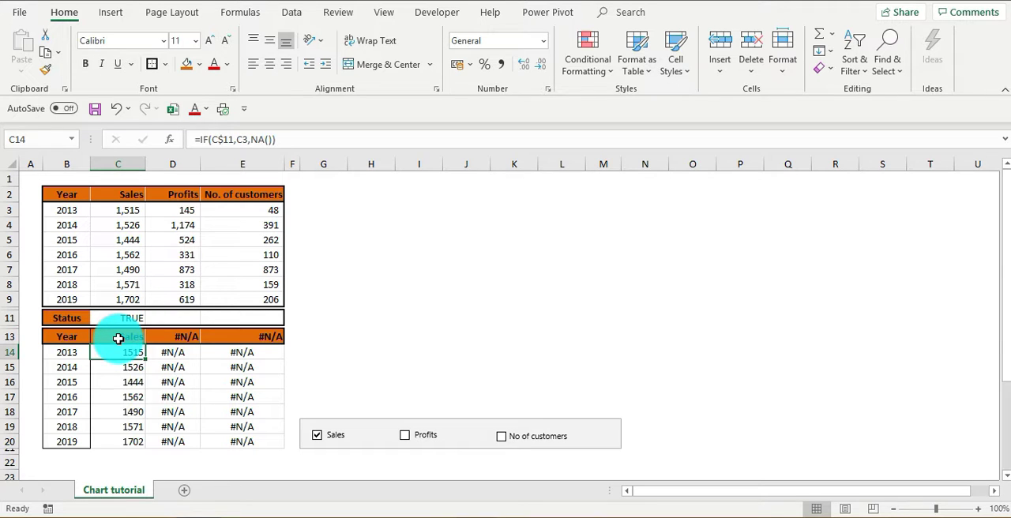
key("shift+Right")
key("shift+Right")
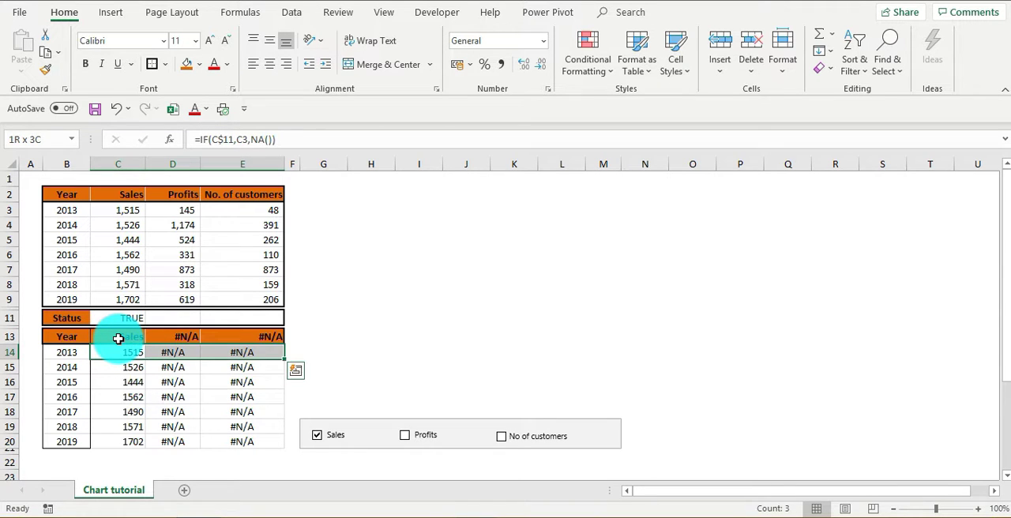
key("ctrl+shift+Down")
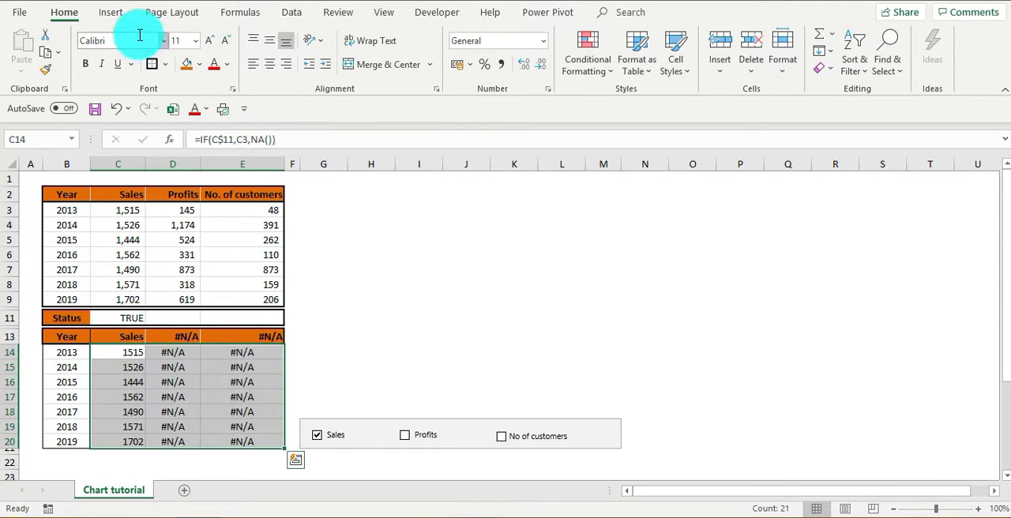
left_click(113, 13)
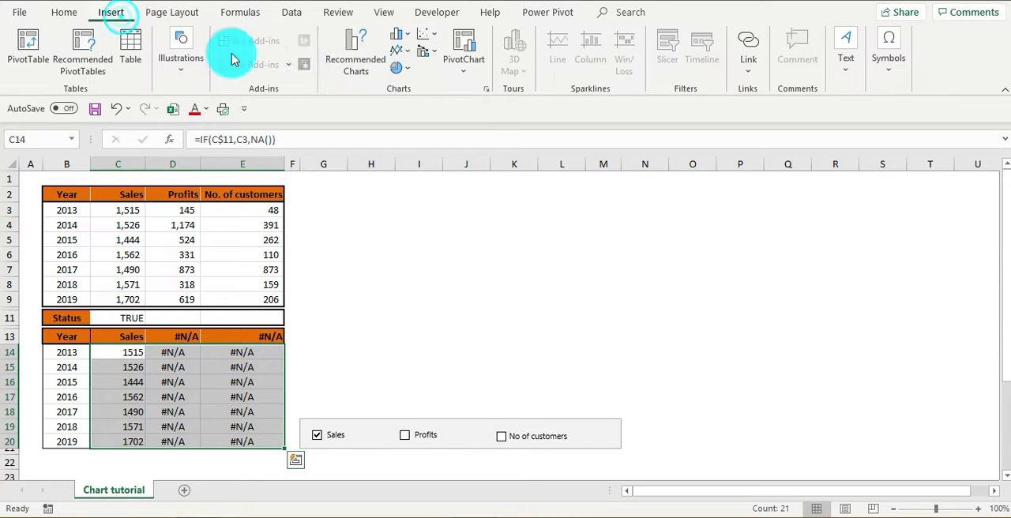
left_click(401, 39)
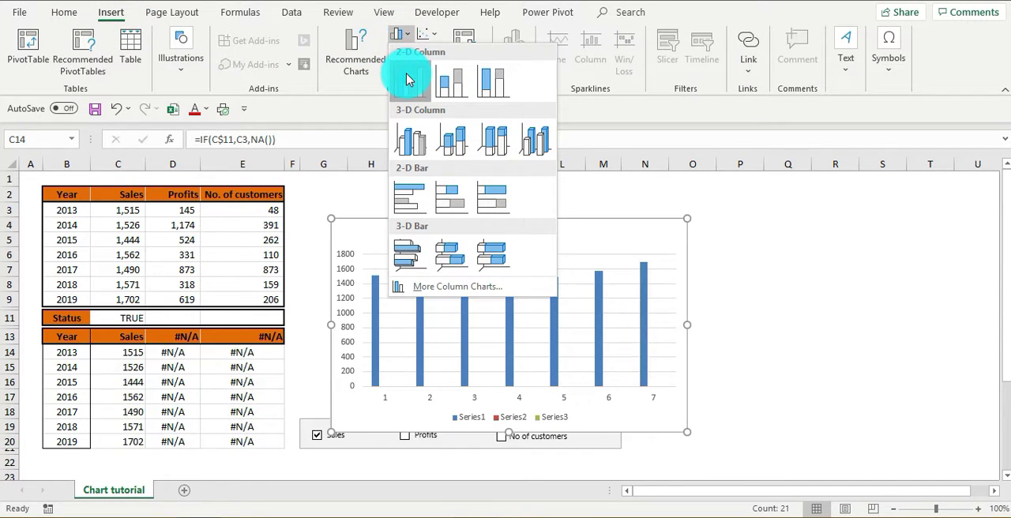
left_click(409, 80)
left_click_drag(406, 230, 375, 211)
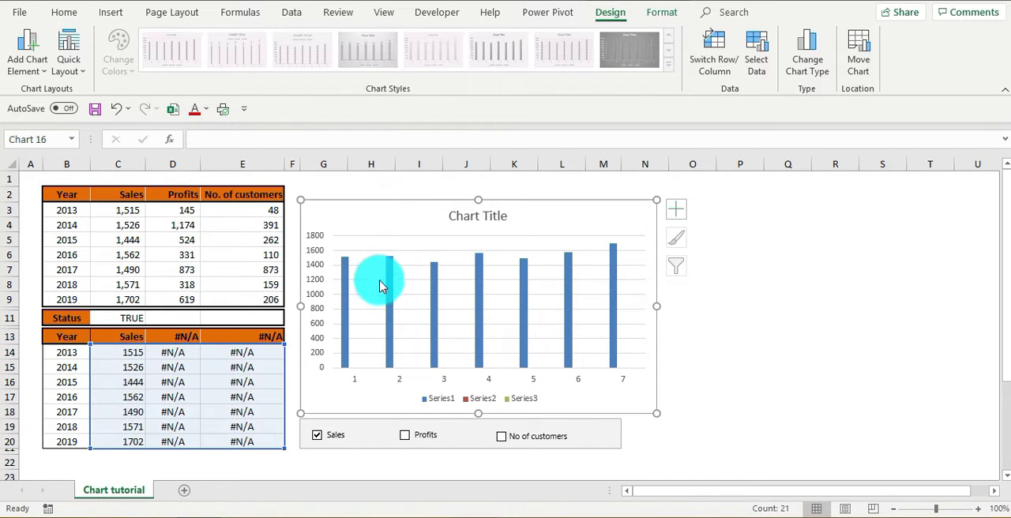
- Set the chart's horizontal axis labels to the years in B14:B20
left_click(398, 385)
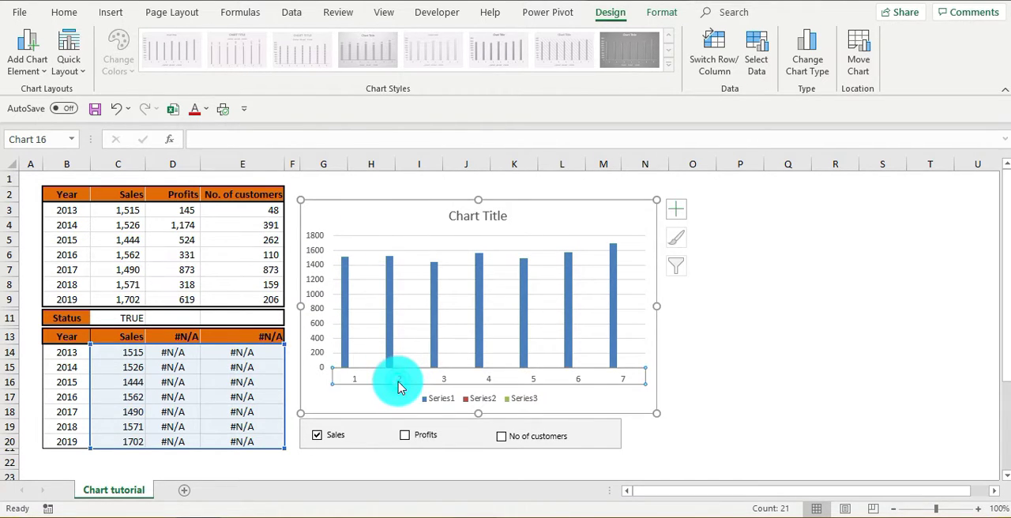
right_click(399, 386)
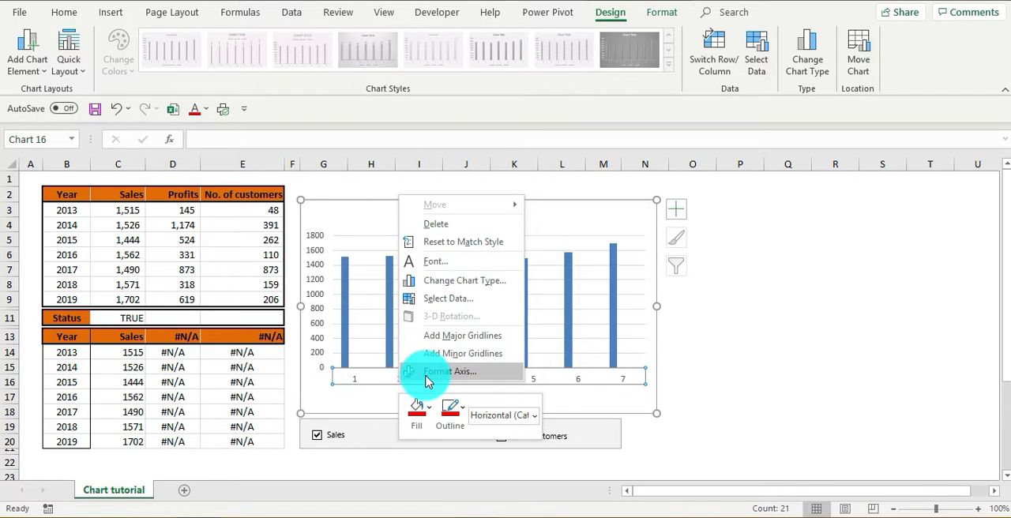
left_click(451, 300)
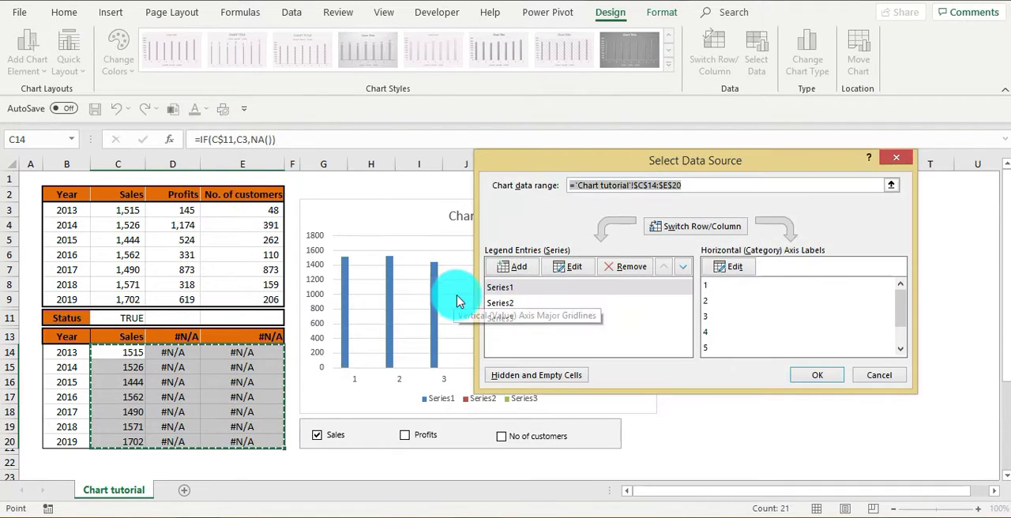
left_click(733, 269)
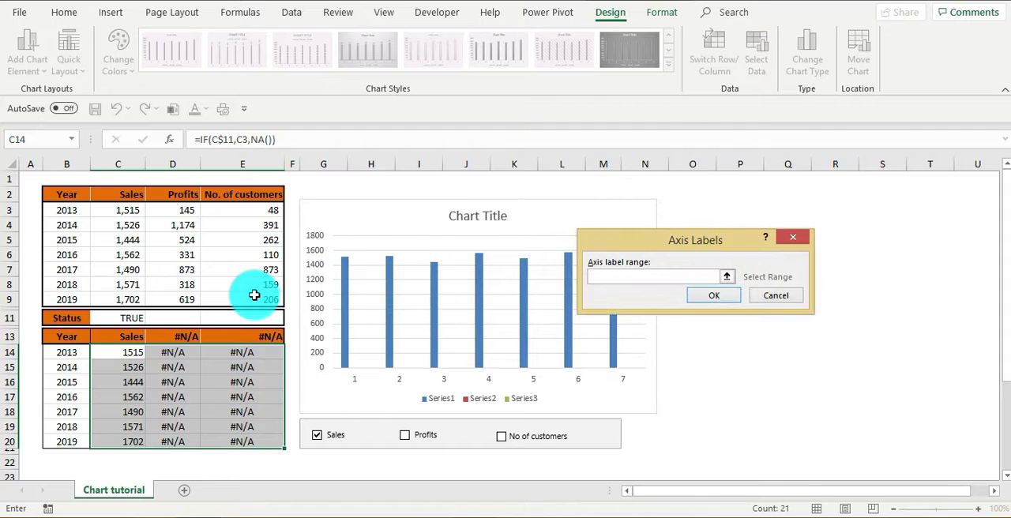
left_click_drag(79, 354, 68, 442)
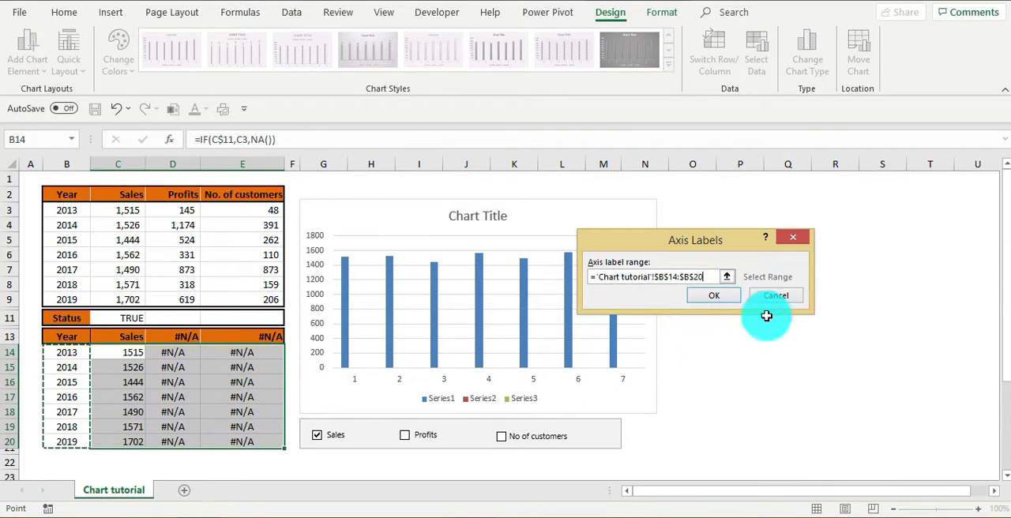
left_click(723, 297)
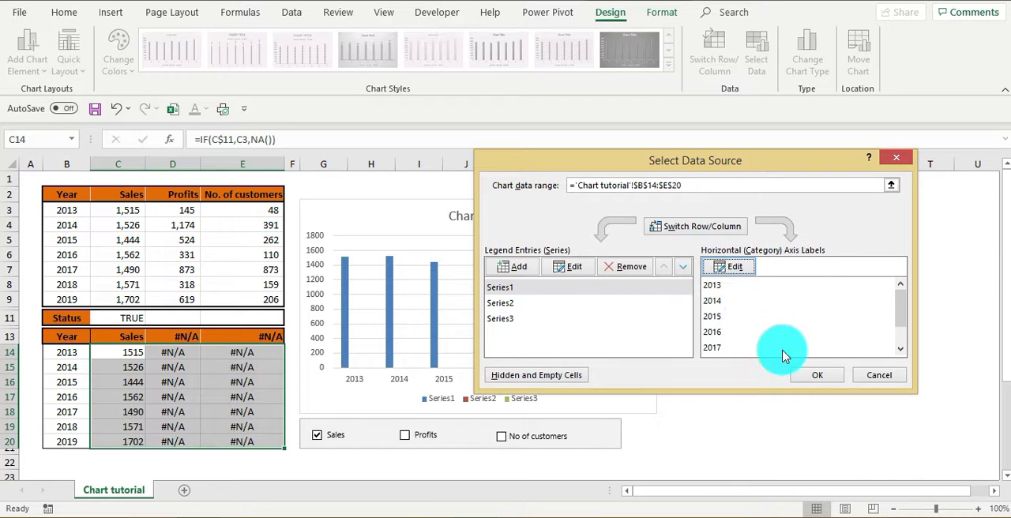
left_click(810, 375)
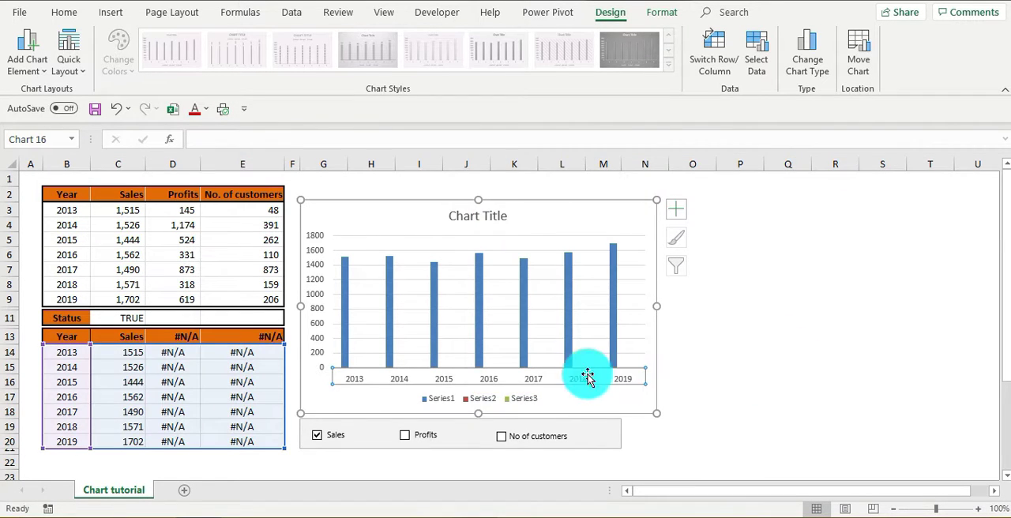
- Turn on the Profits and No of customers check boxes to show all three series in the chart
left_click(405, 437)
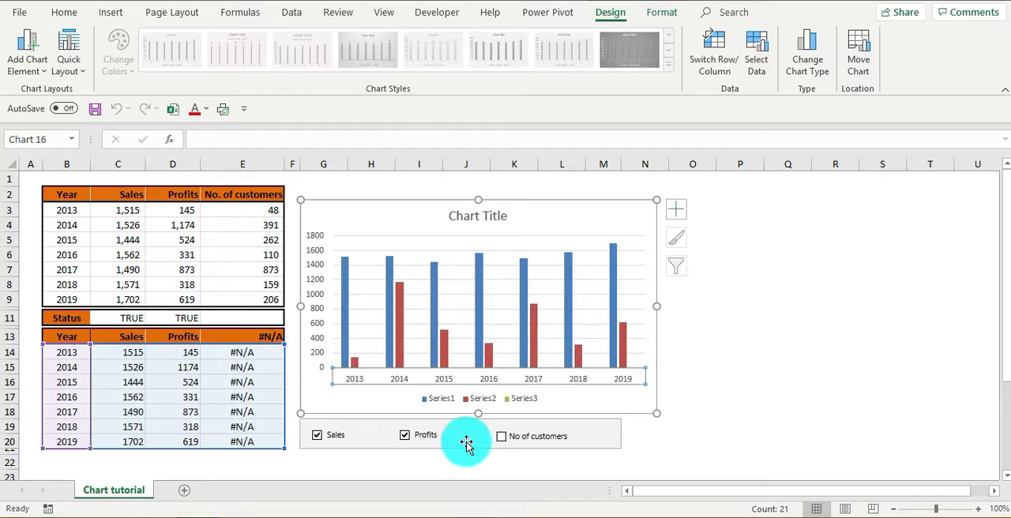
left_click(508, 445)
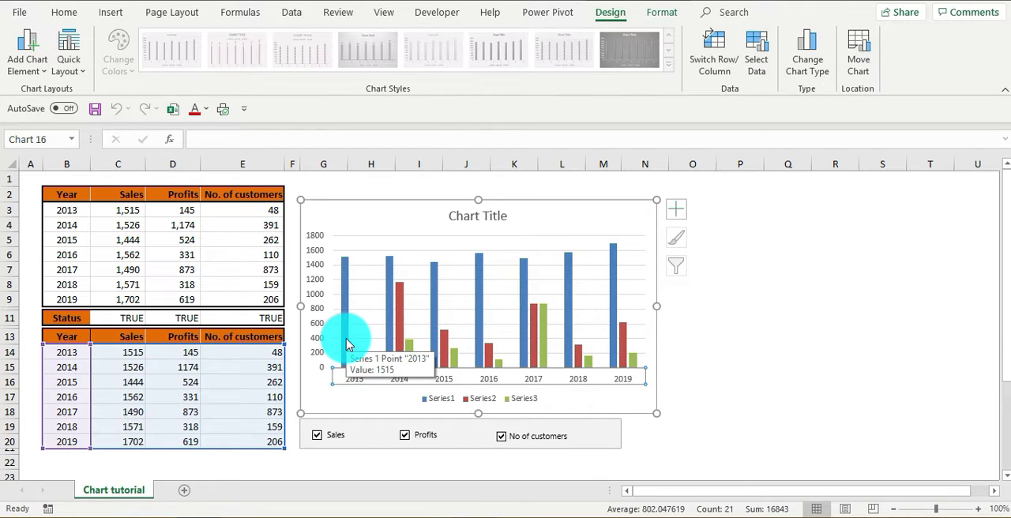
left_click(786, 398)
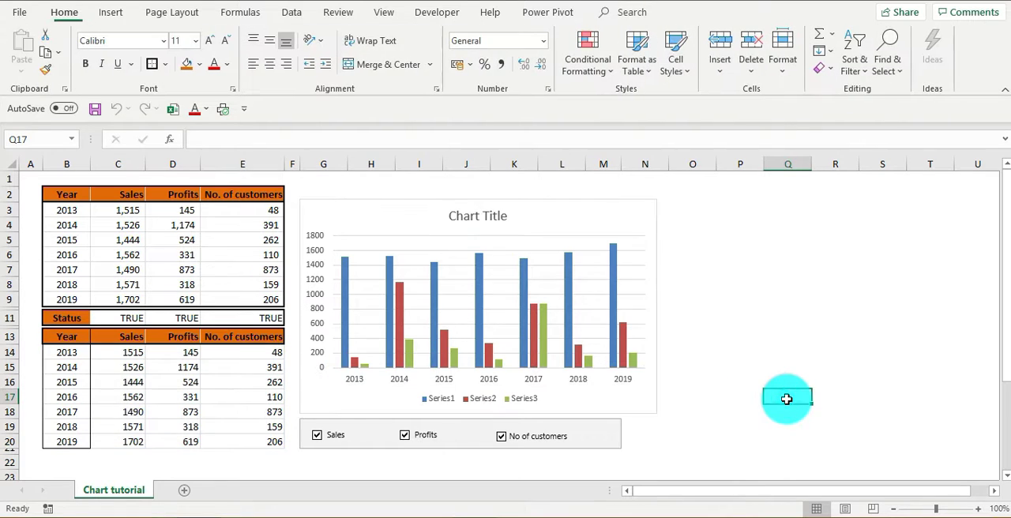
- Plot the No. of customers series on the secondary axis
left_click(368, 373)
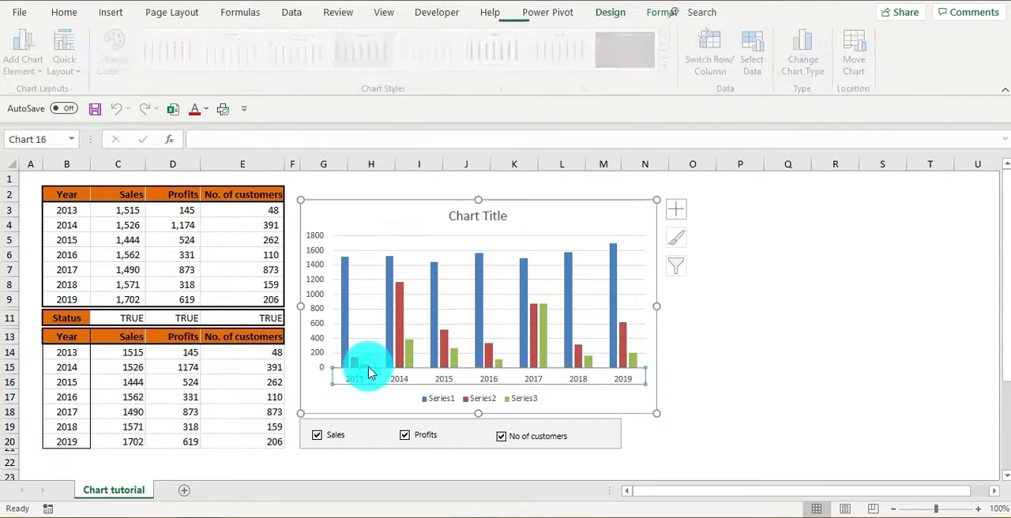
left_click(453, 365)
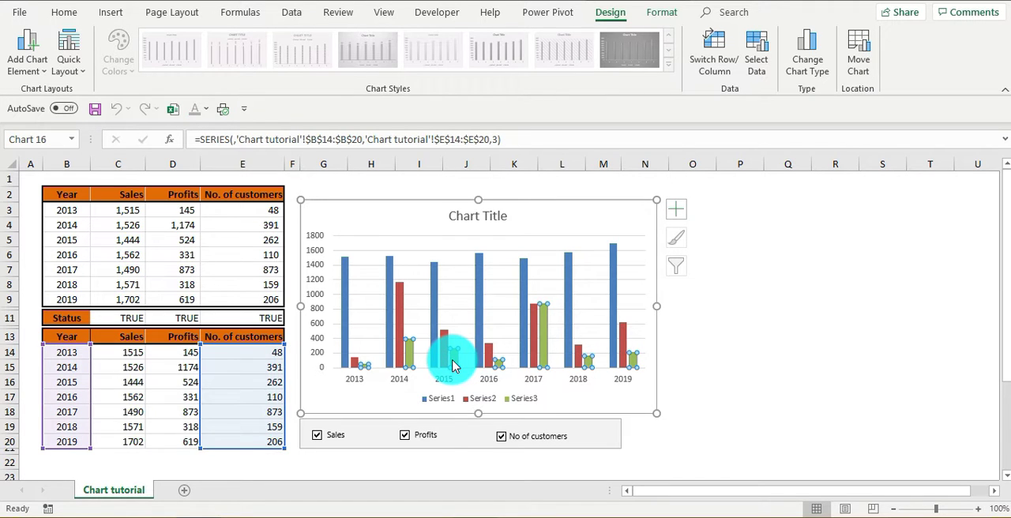
right_click(453, 365)
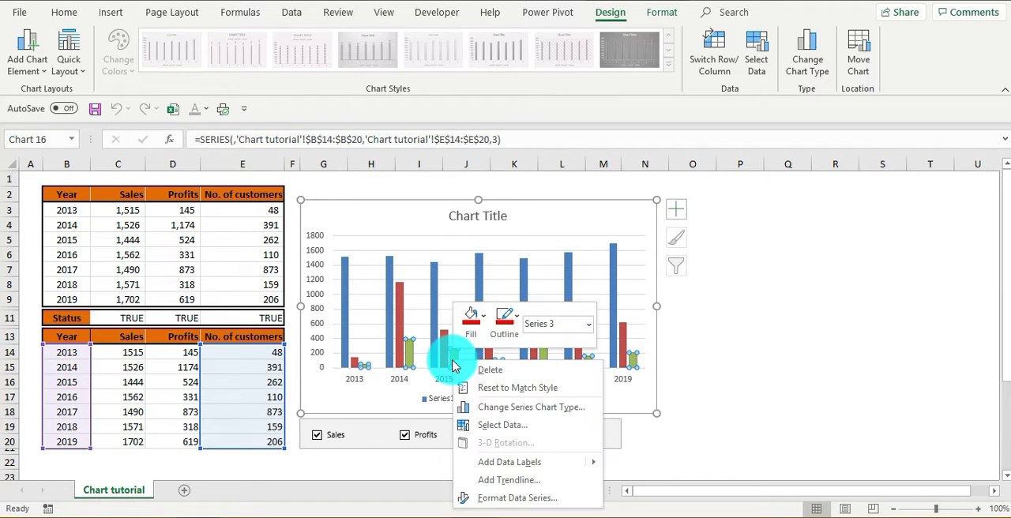
left_click(506, 497)
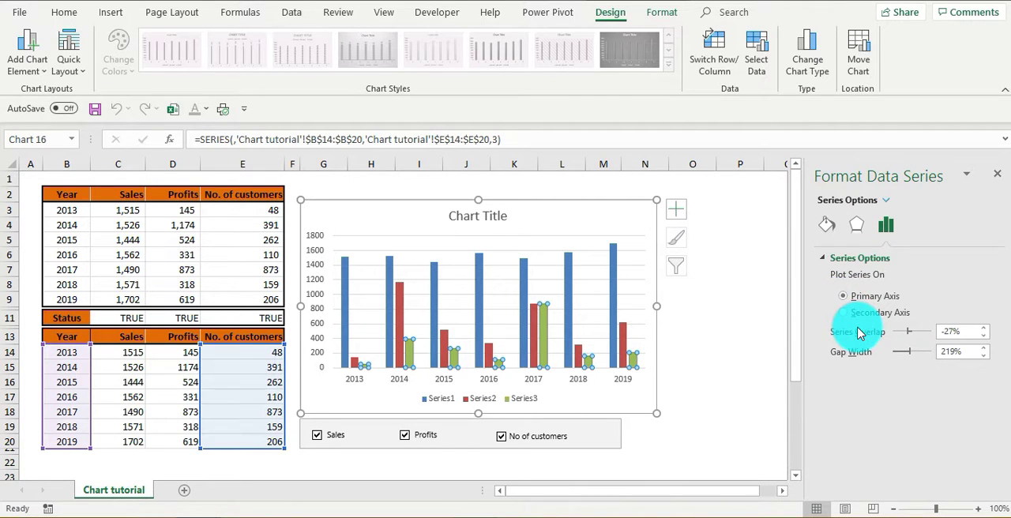
left_click(844, 313)
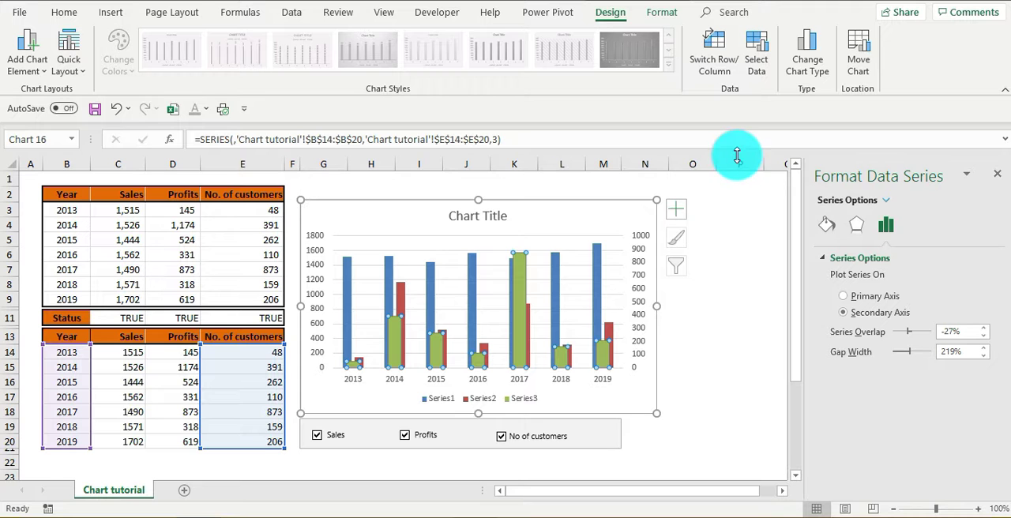
- Change the chart to a Clustered Column - Line combo with the No. of customers series as a line
left_click(805, 62)
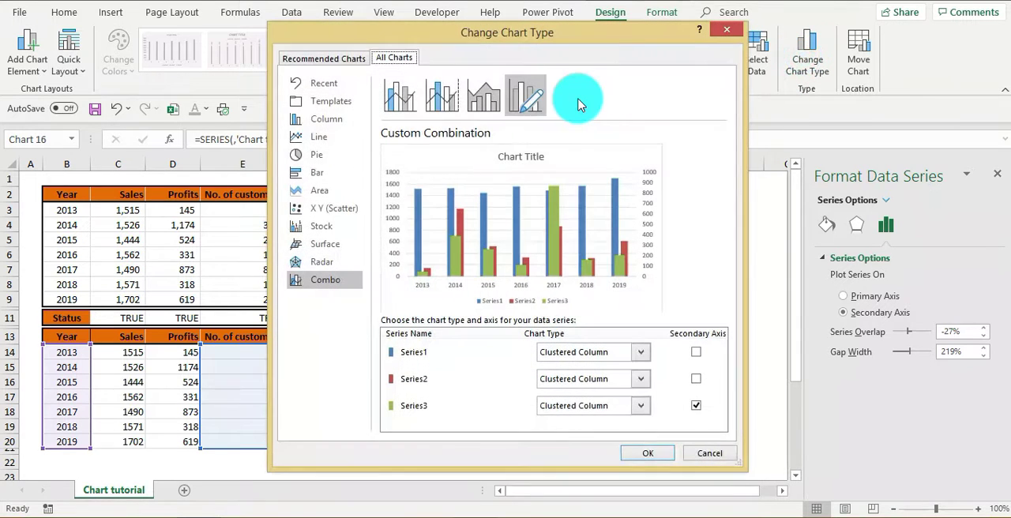
left_click(401, 100)
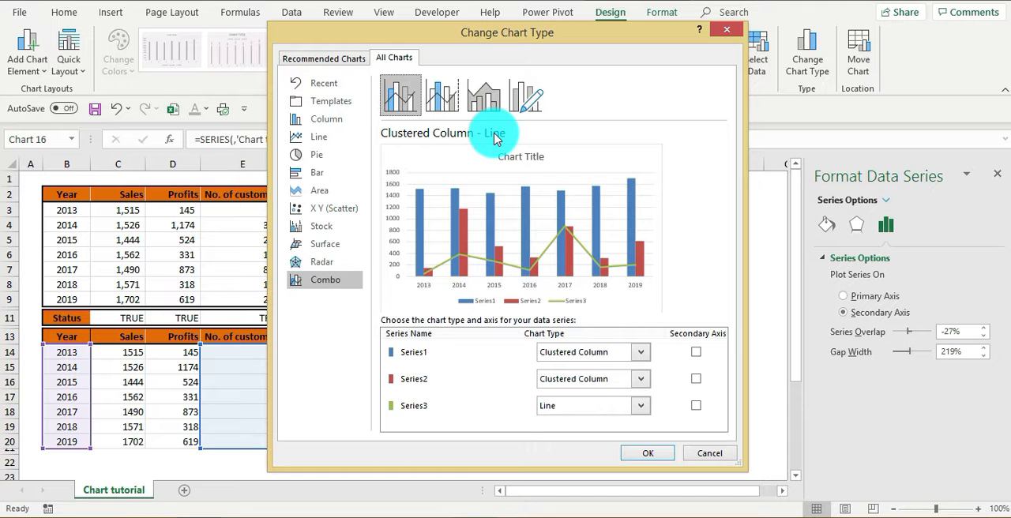
left_click(642, 454)
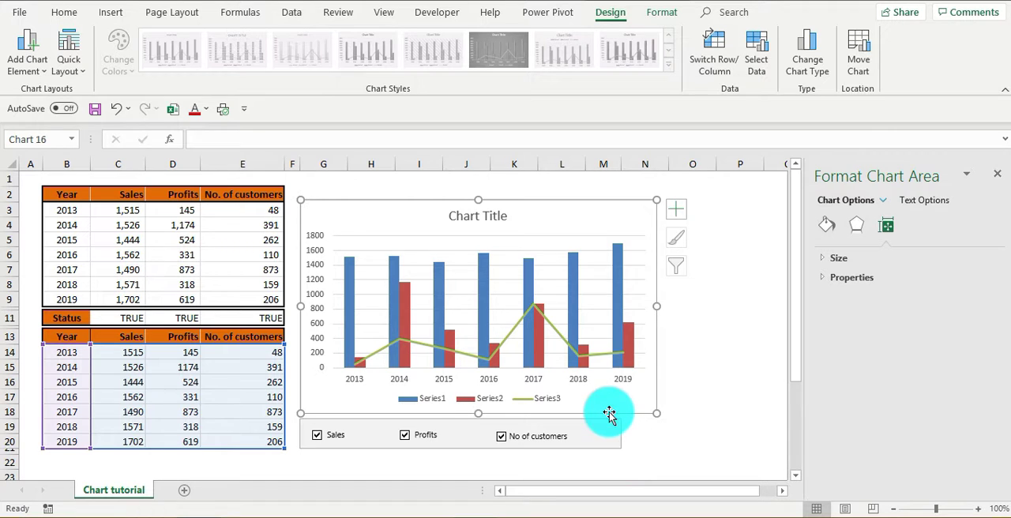
- Set the series overlap of the Sales and Profits columns to 100%
left_click(628, 365)
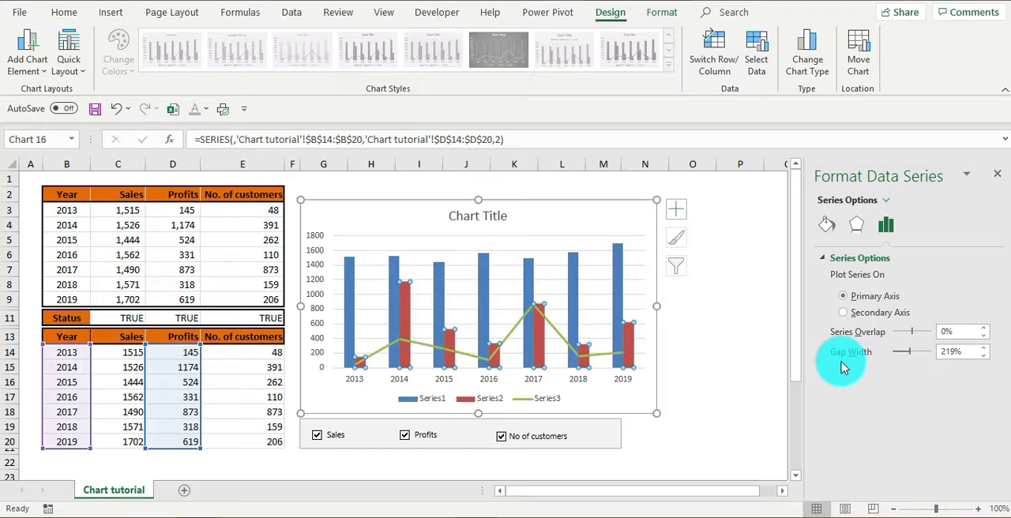
left_click_drag(914, 336, 935, 336)
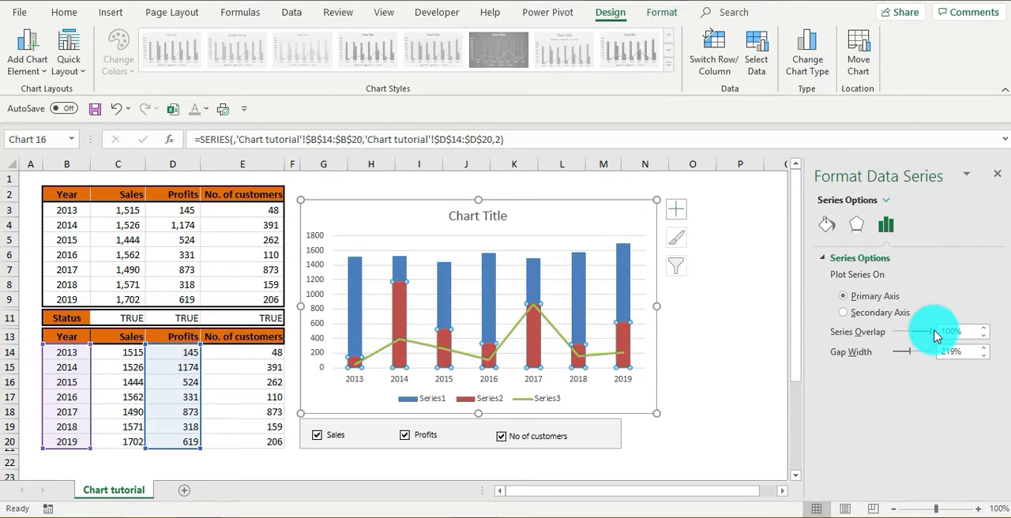
left_click(749, 366)
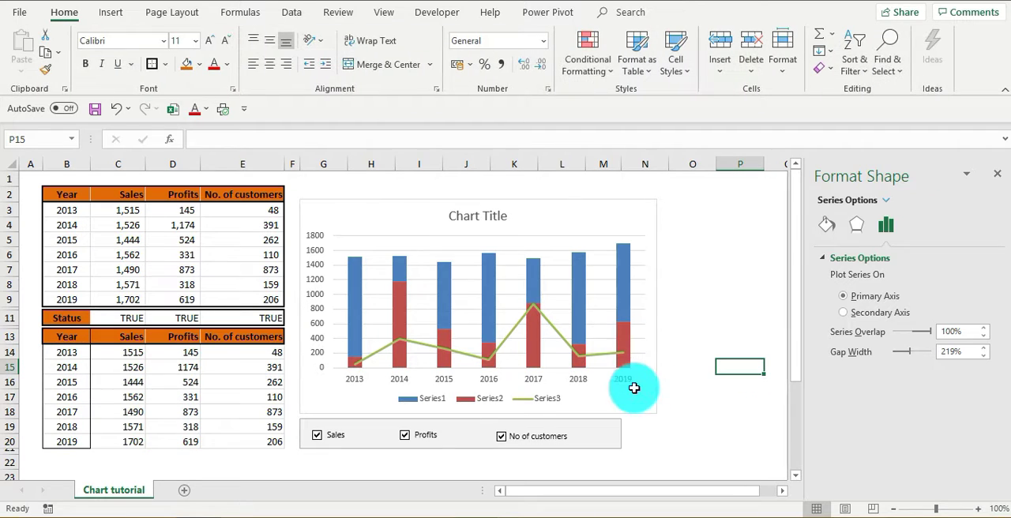
- Test the Profits, Sales and No of customers check boxes by switching each one off and on again
left_click(406, 439)
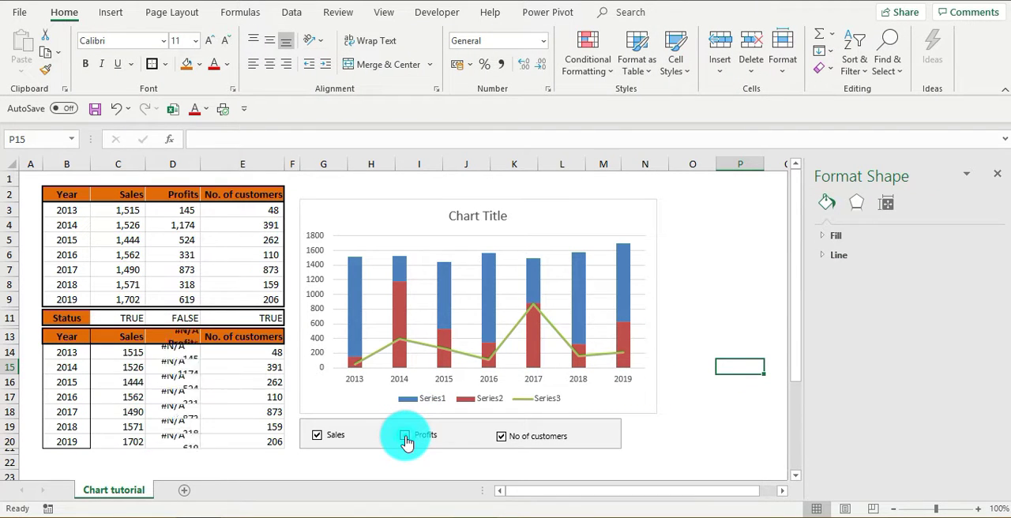
left_click(406, 436)
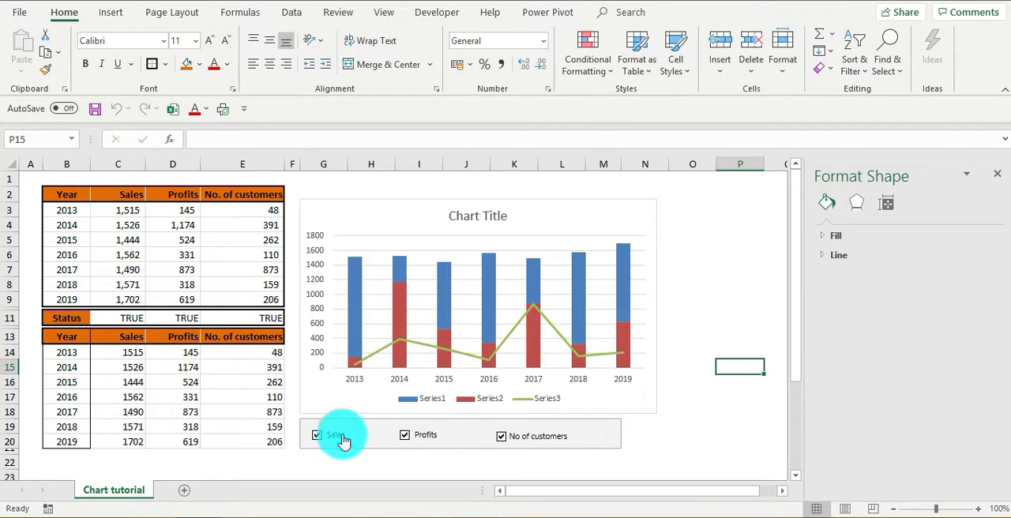
left_click(317, 437)
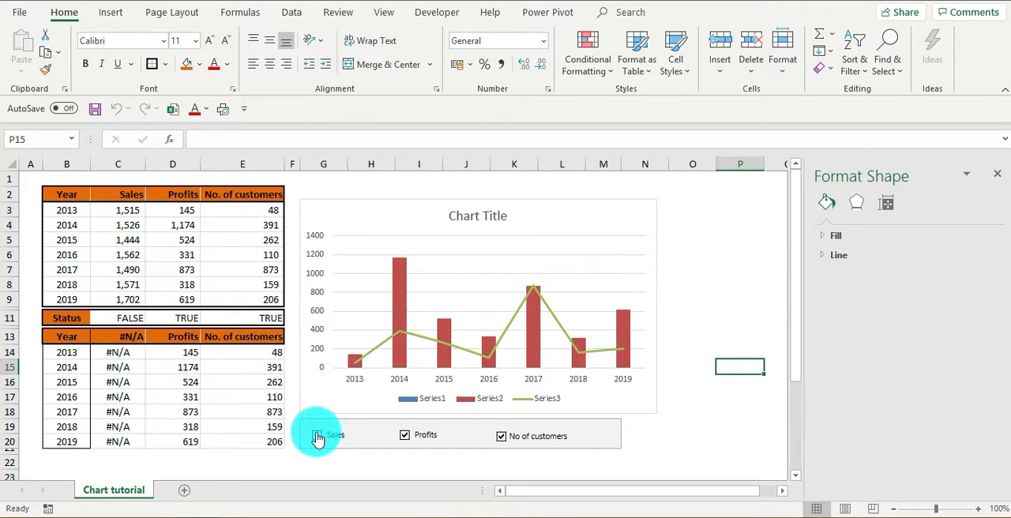
left_click(317, 437)
left_click(502, 439)
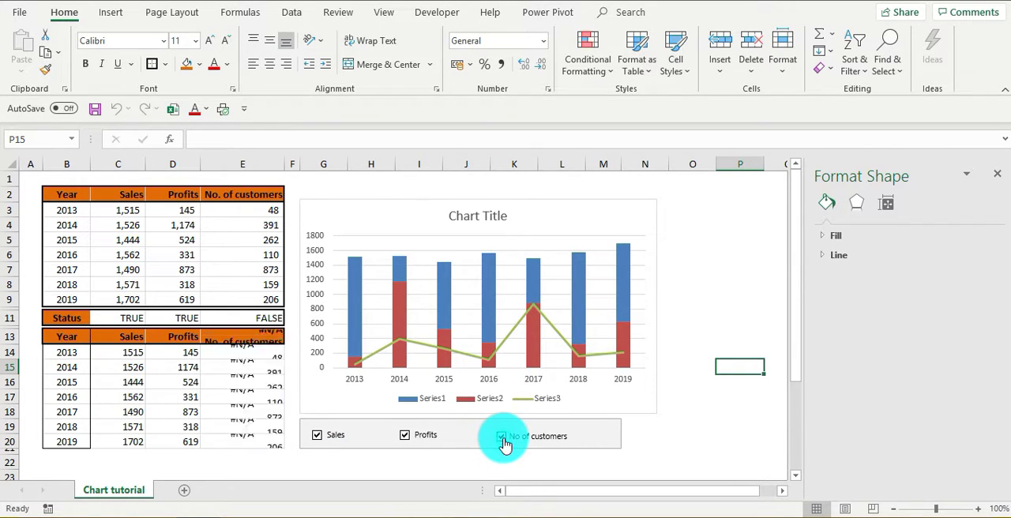
left_click(405, 439)
left_click(405, 437)
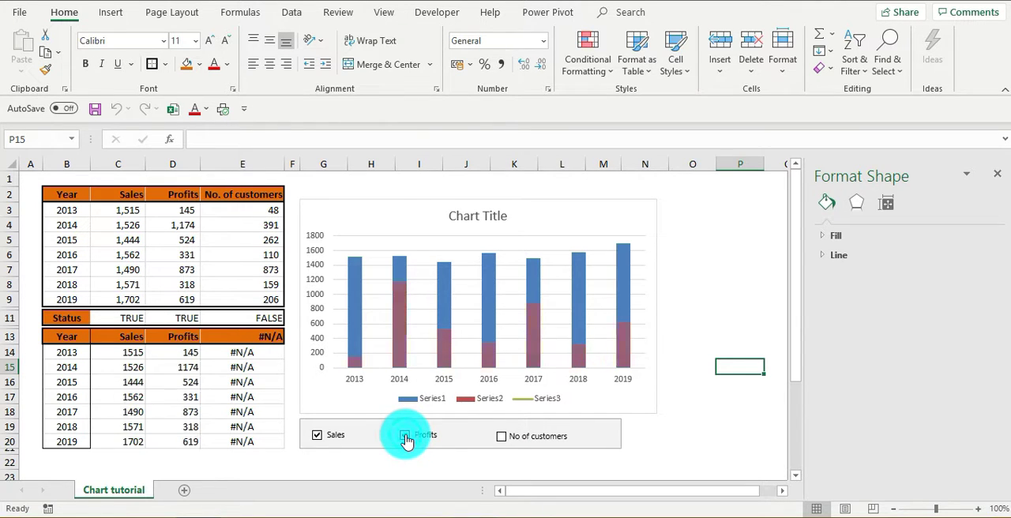
left_click(501, 437)
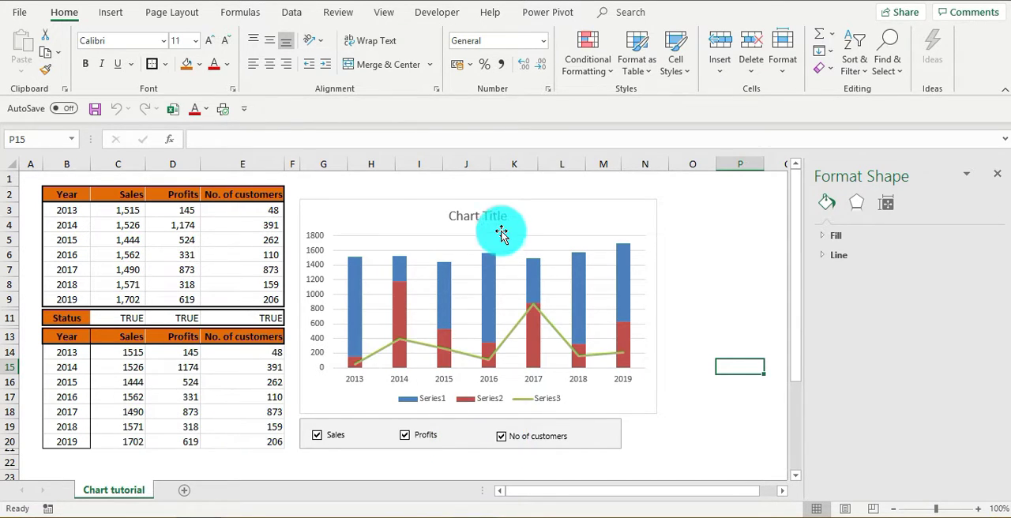
- Replace the placeholder chart title with "Sales performance since 2013"
left_click(478, 216)
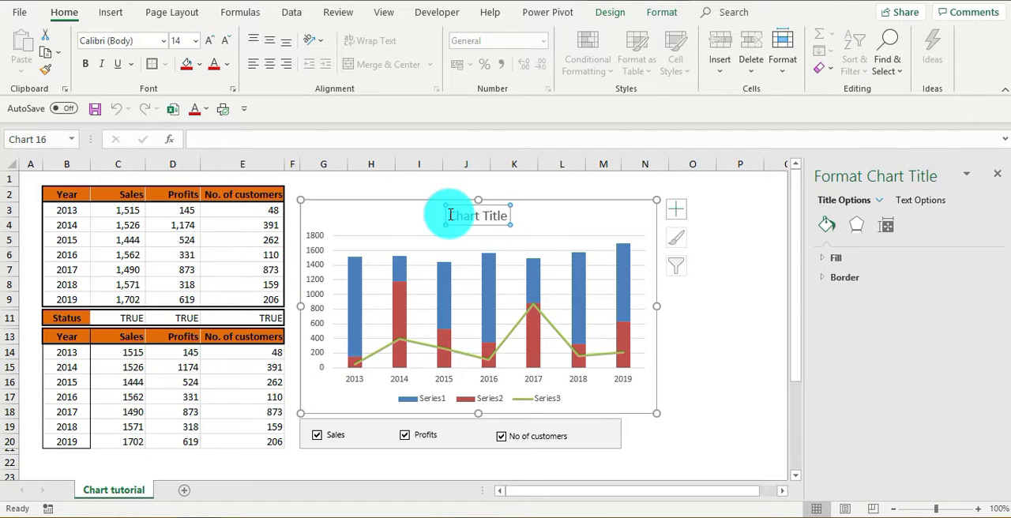
left_click_drag(451, 215, 506, 214)
type("Sales per")
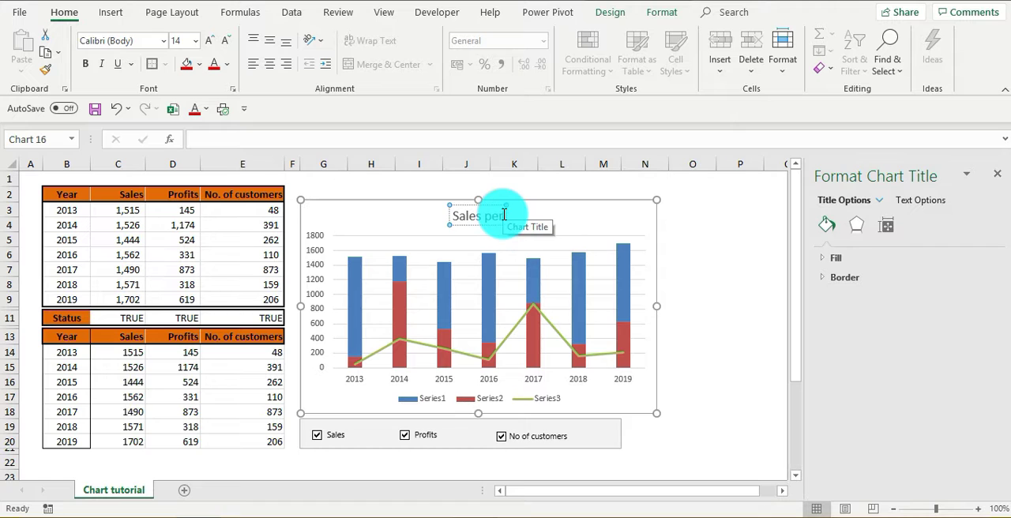
type("forma")
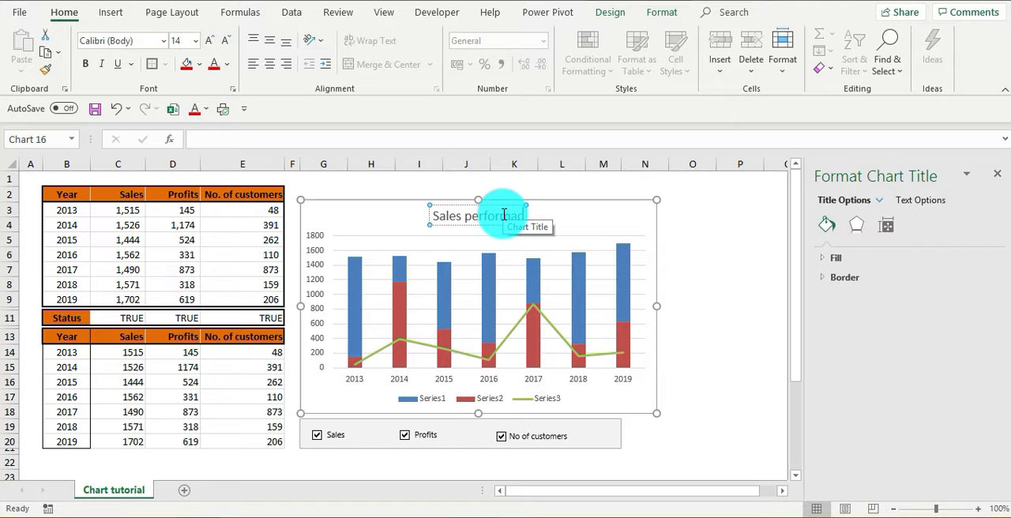
type("nce since 2013")
left_click(545, 190)
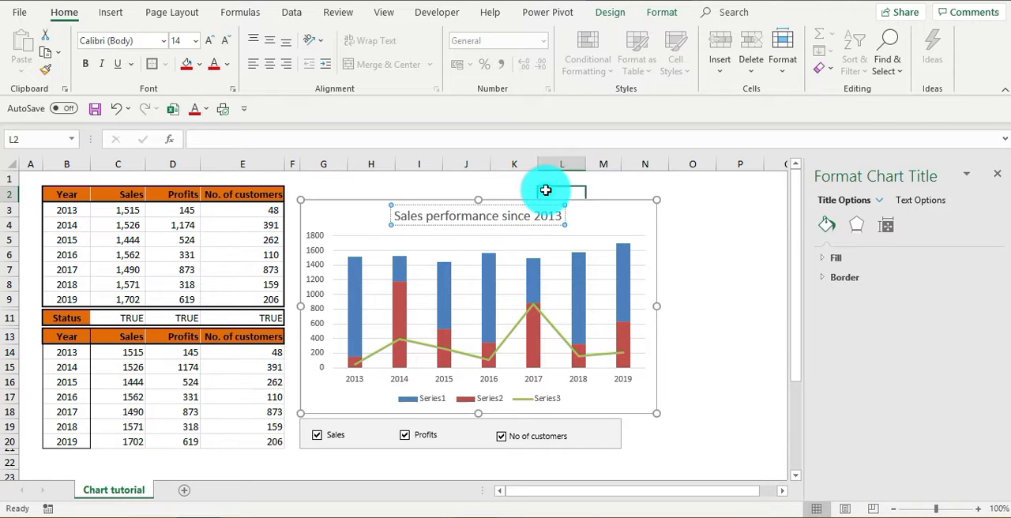
- Delete the horizontal major gridlines from the chart and deselect it
left_click(512, 255)
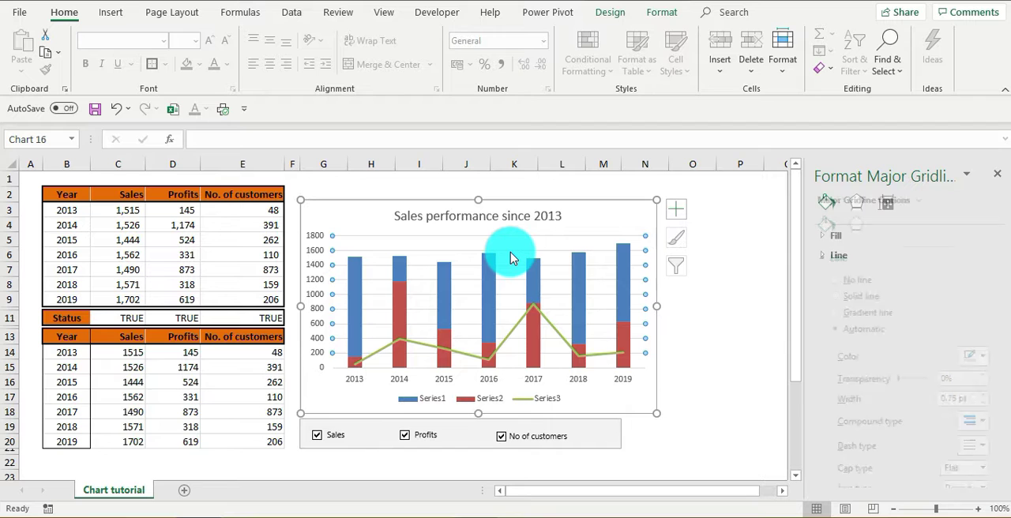
key("Delete")
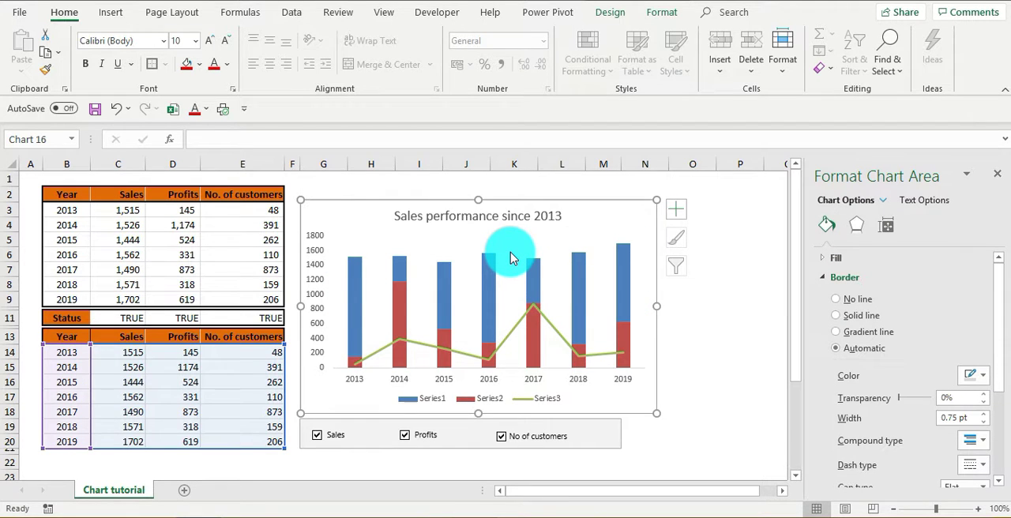
left_click(700, 316)
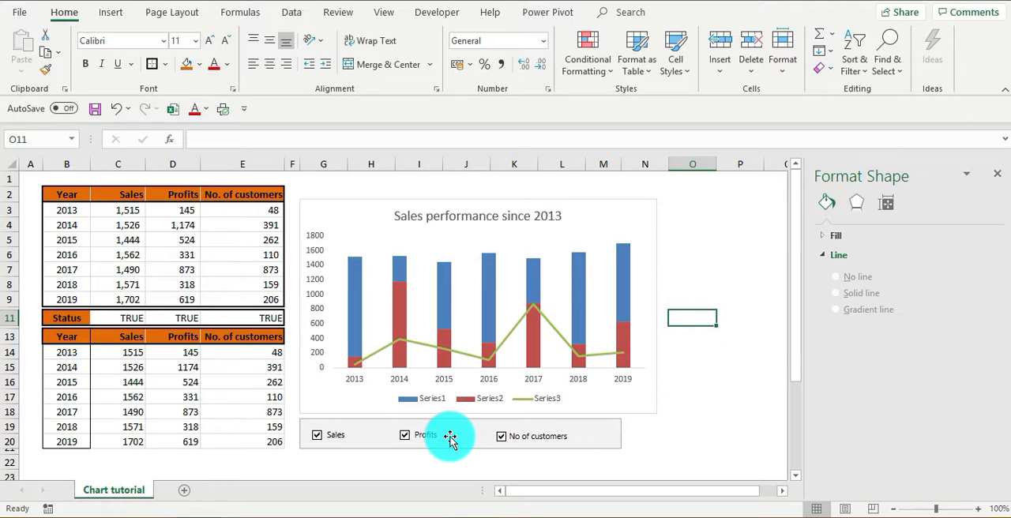
left_click(319, 441)
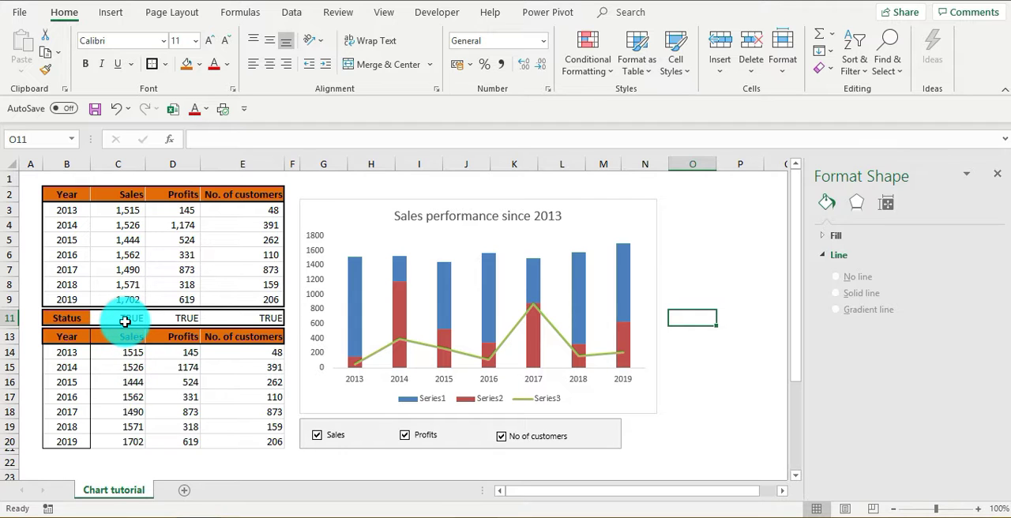
- Inspect the IF formula in C14, and test the chart by clearing the No of customers, Profits and Sales check boxes and ticking all three again
left_click(126, 354)
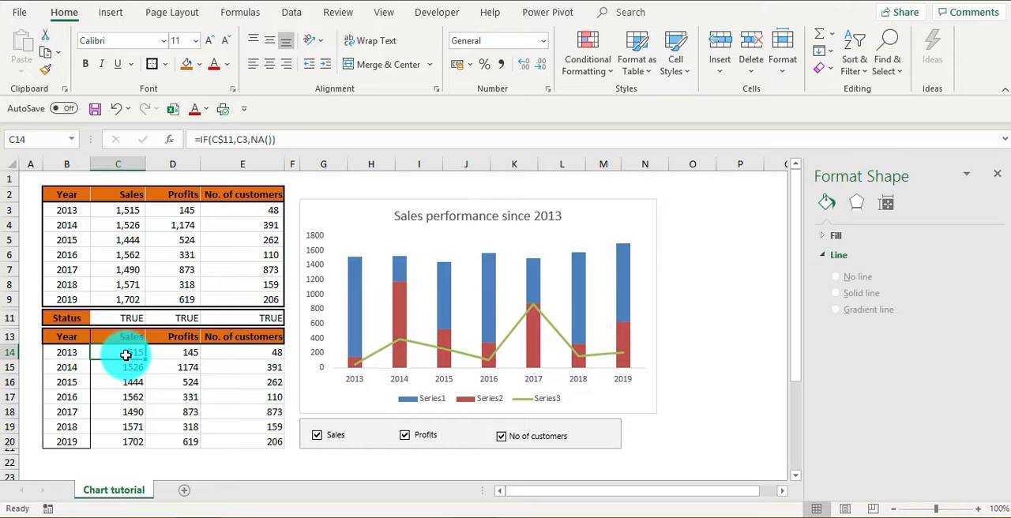
left_click(503, 437)
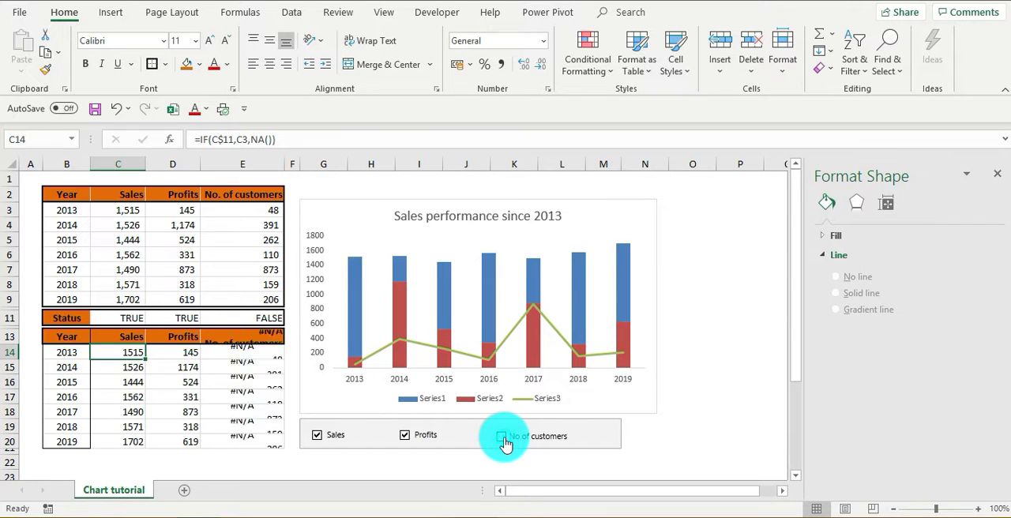
left_click(405, 436)
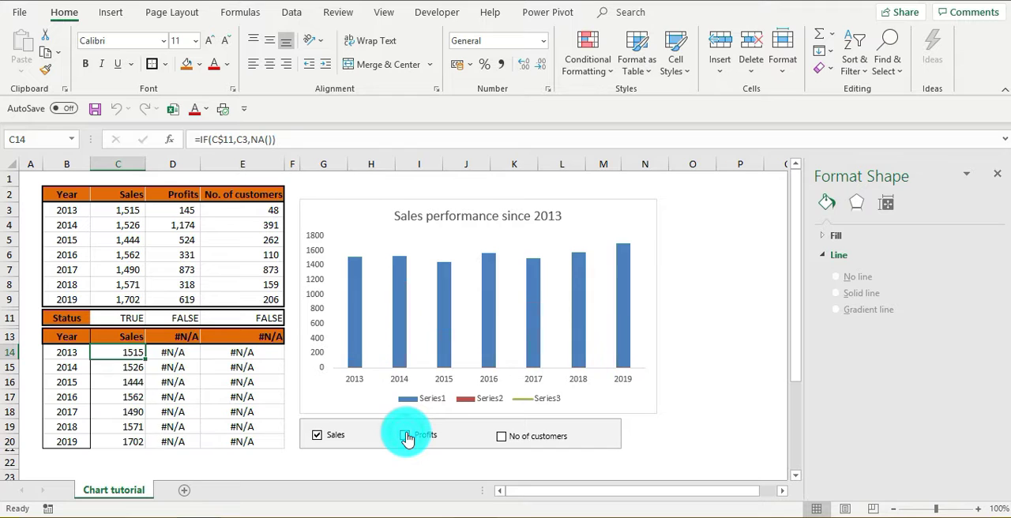
left_click(318, 437)
left_click(317, 437)
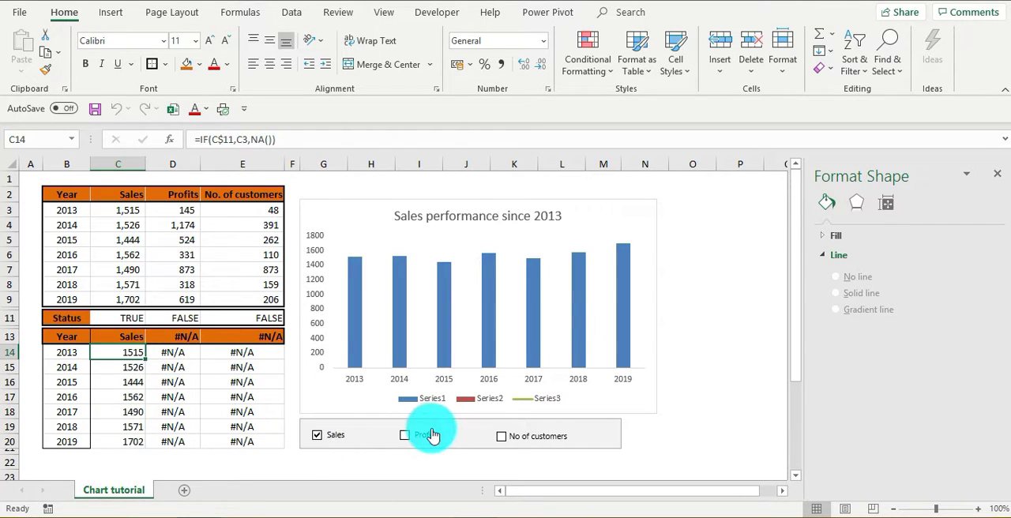
left_click(405, 436)
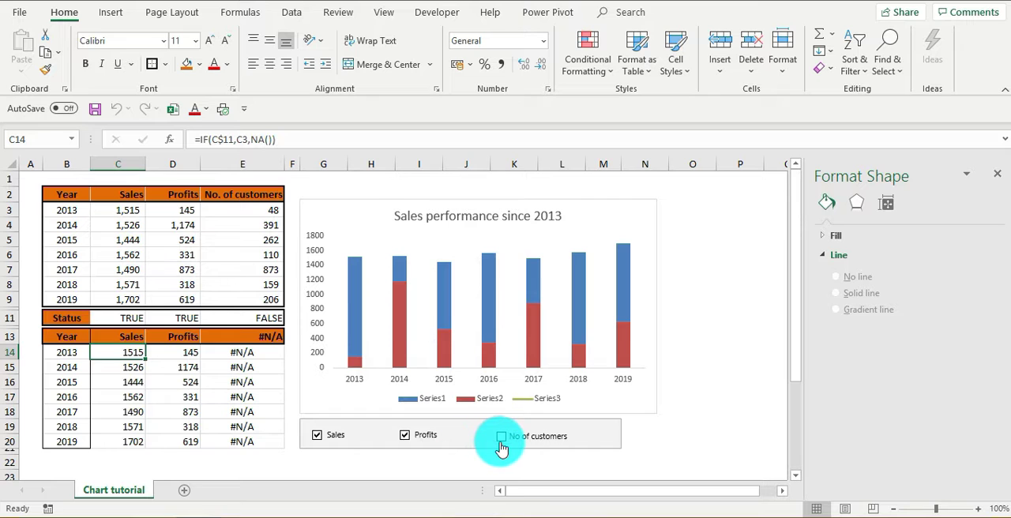
left_click(501, 437)
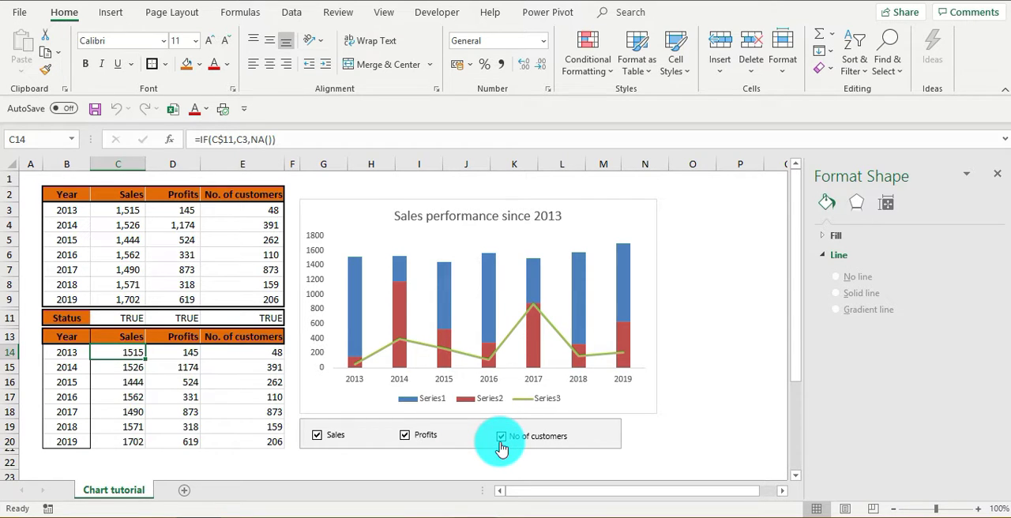